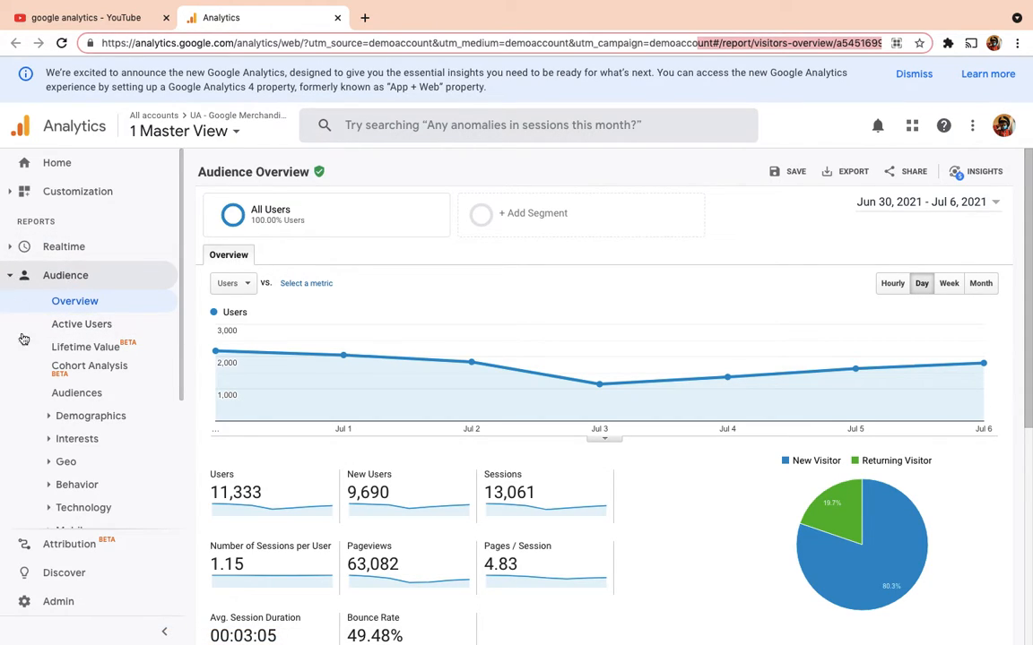
# Collapse and re-expand the Audience report group, and look through the Audience Overview report
pyautogui.click(20, 277)
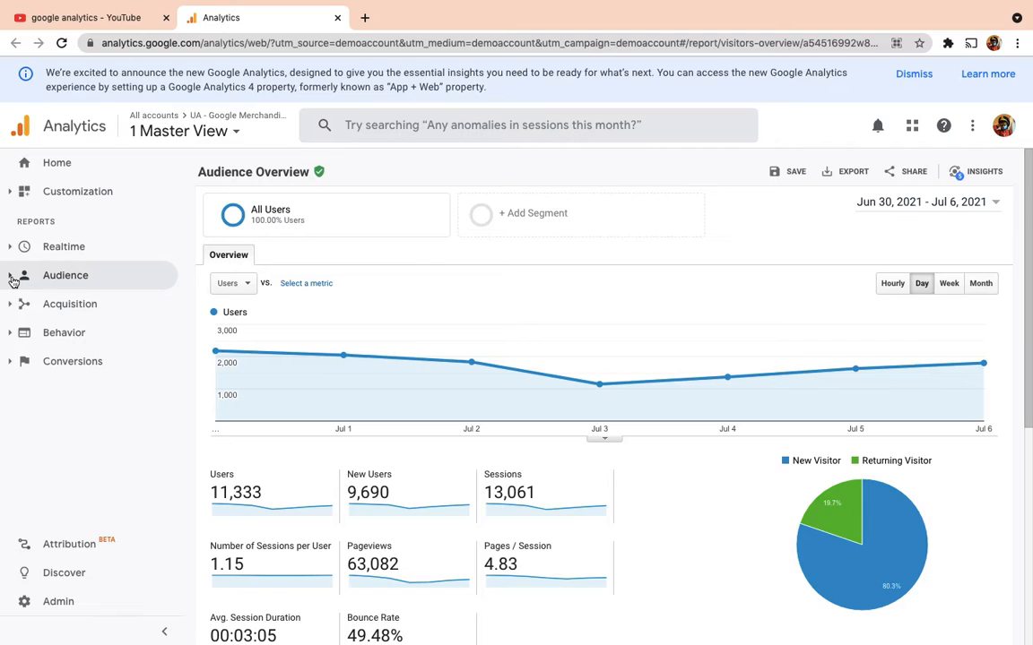
pyautogui.click(85, 276)
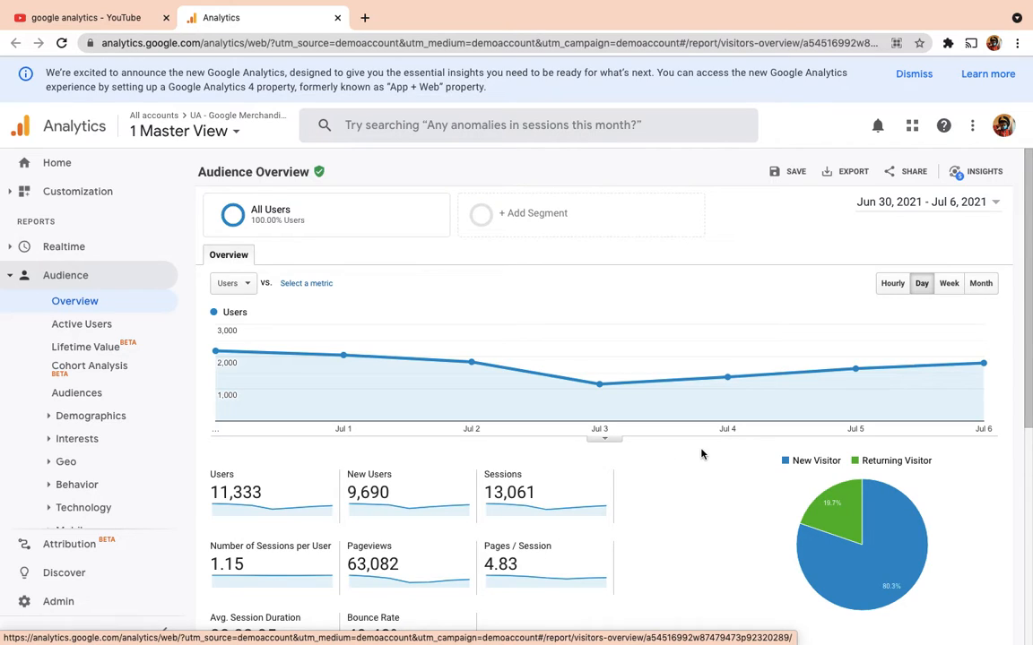
pyautogui.moveTo(597, 399)
pyautogui.scroll(-2, 649, 529)
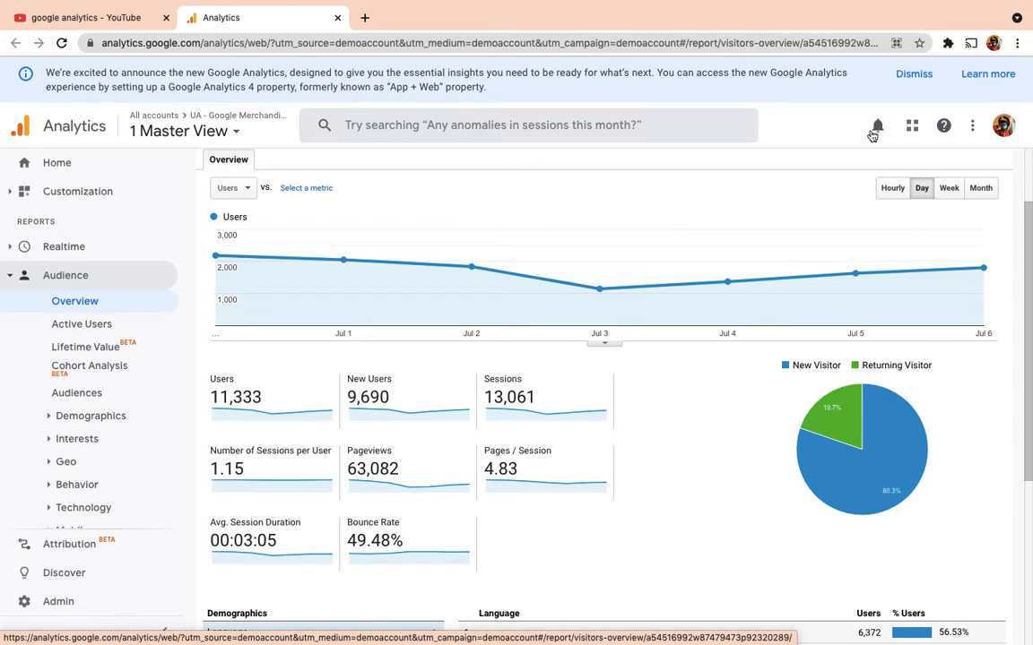
pyautogui.scroll(-5, 913, 226)
pyautogui.scroll(7, 913, 226)
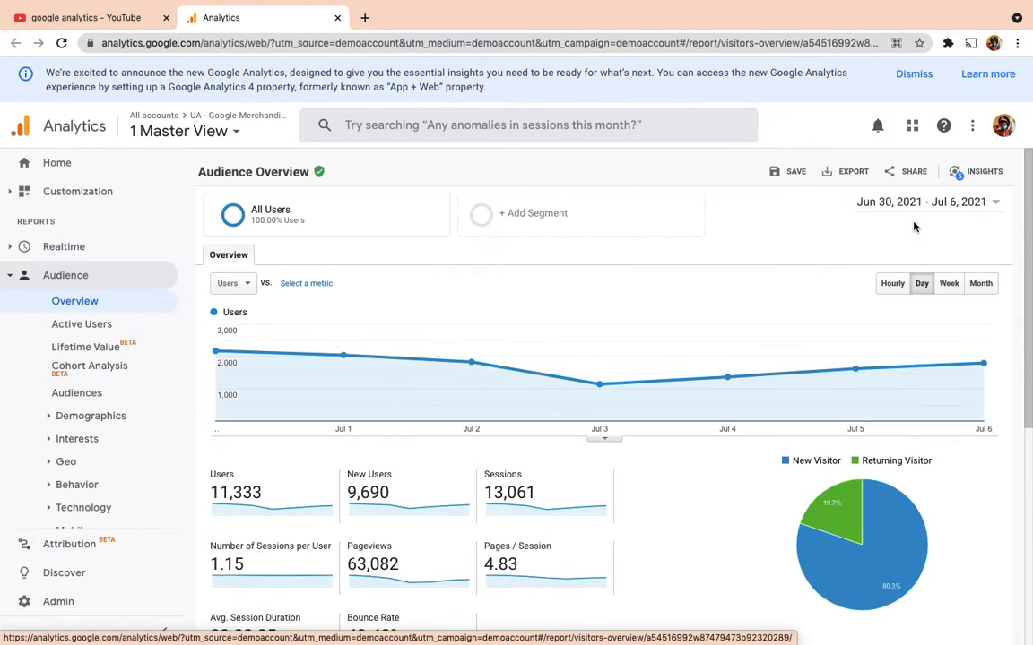
# Set the Audience Overview report's date range to Jun 1, 2021 - Jun 30, 2021
pyautogui.click(902, 201)
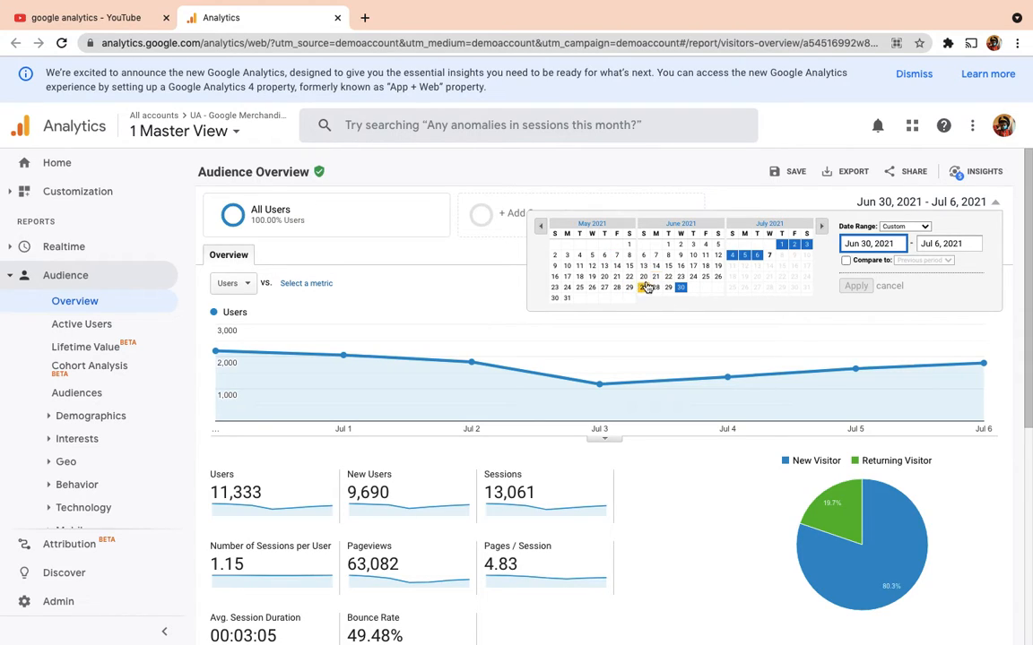
pyautogui.click(667, 245)
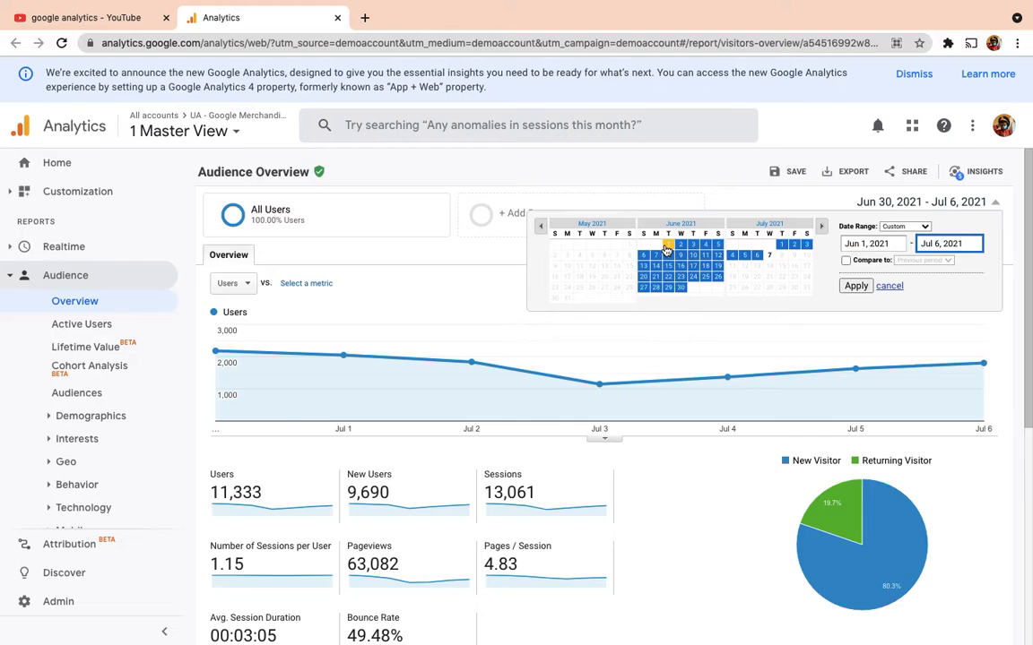
pyautogui.click(681, 289)
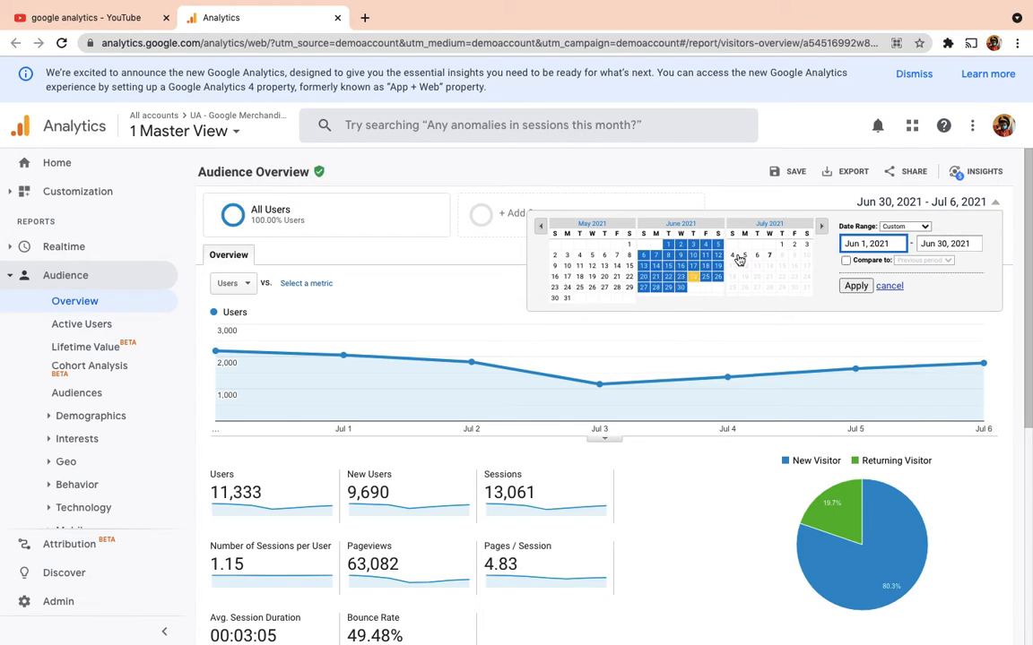
pyautogui.click(855, 287)
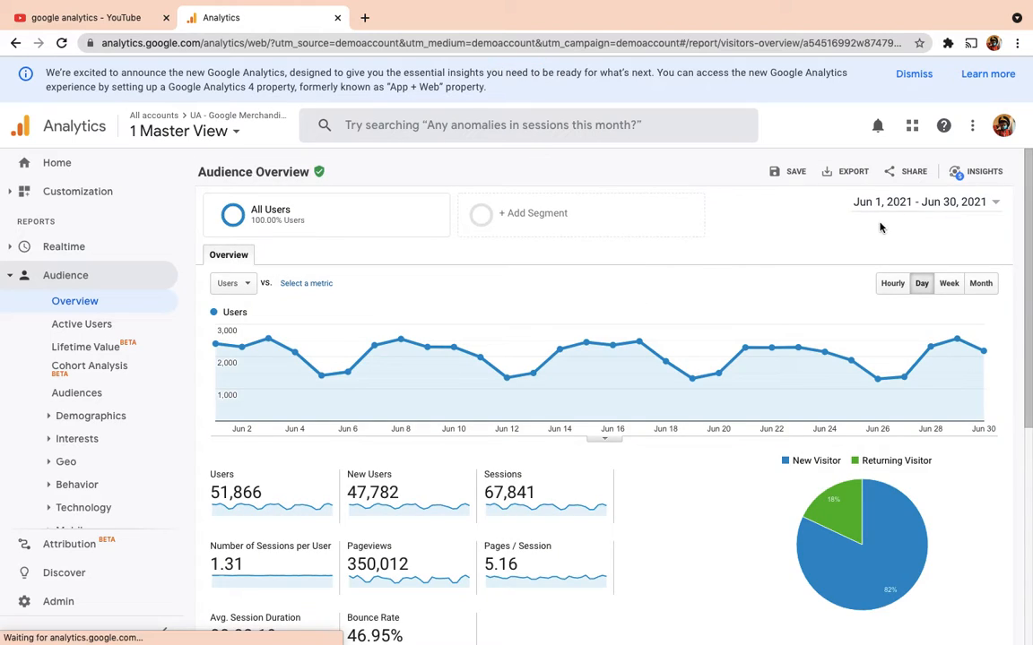
# Try the hourly view of the overview chart, settle on weekly grouping, and plot Bounce Rate as its metric
pyautogui.click(894, 284)
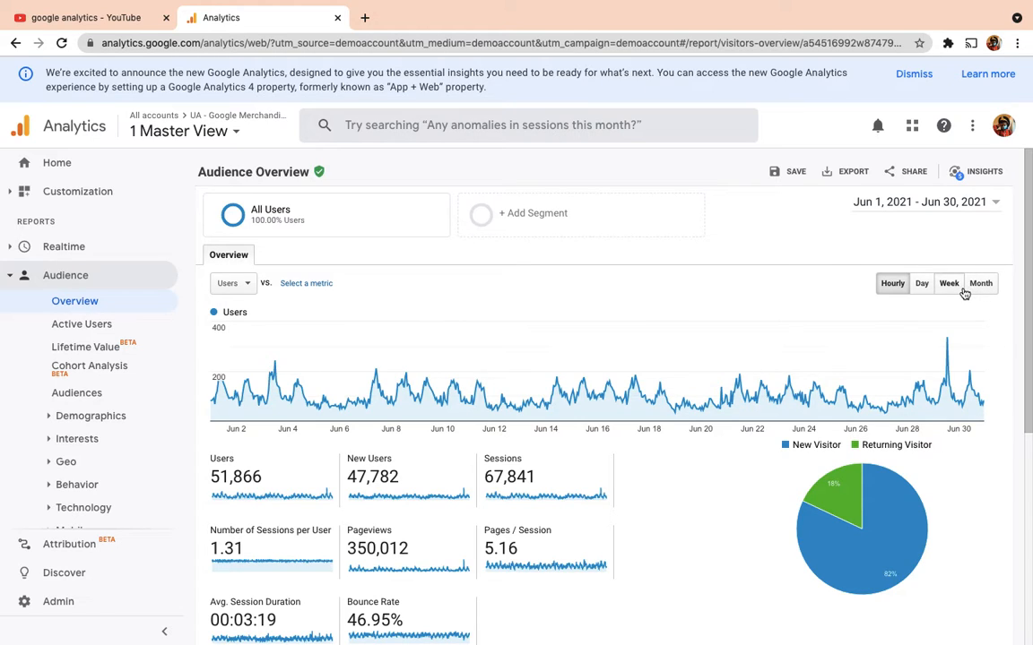
pyautogui.click(963, 292)
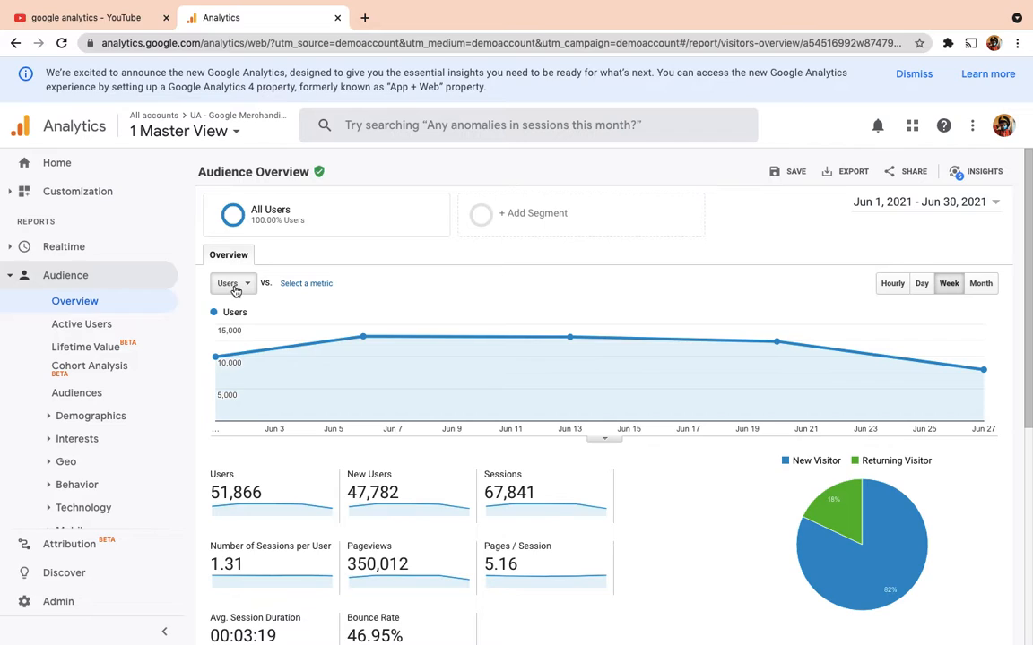
pyautogui.click(230, 285)
pyautogui.click(261, 344)
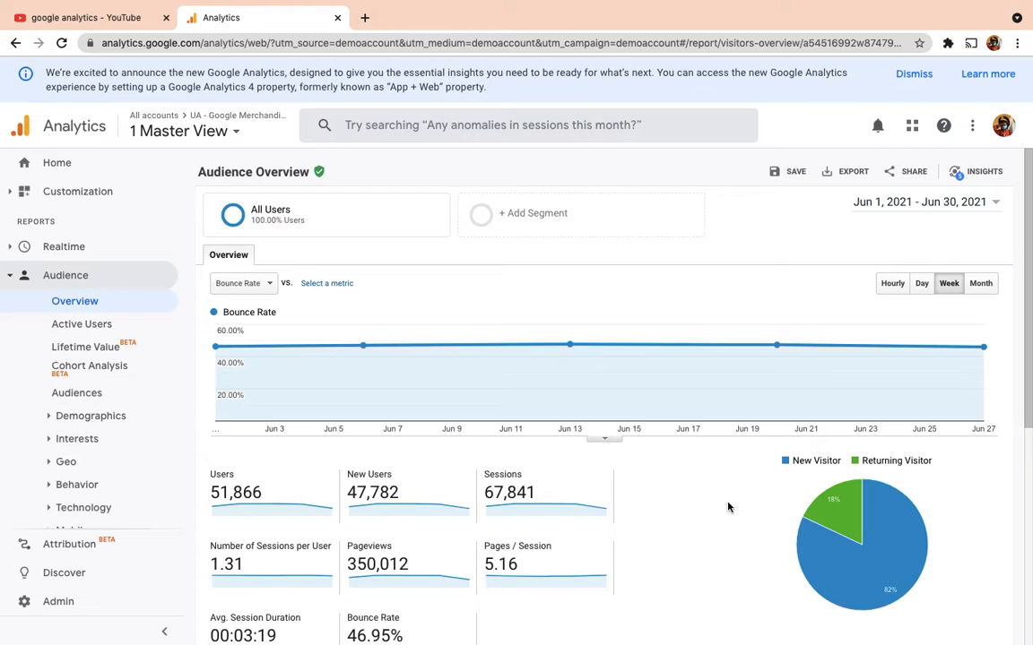
# Review the user, session, pageview and bounce rate summary figures below the overview chart
pyautogui.scroll(-3, 728, 507)
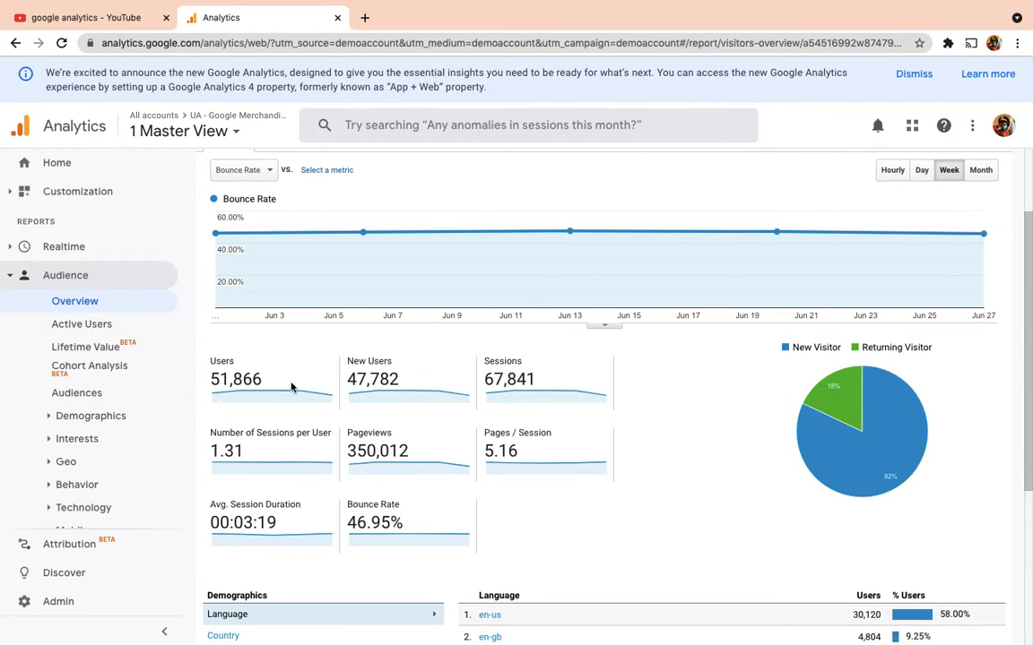
pyautogui.scroll(-1, 320, 377)
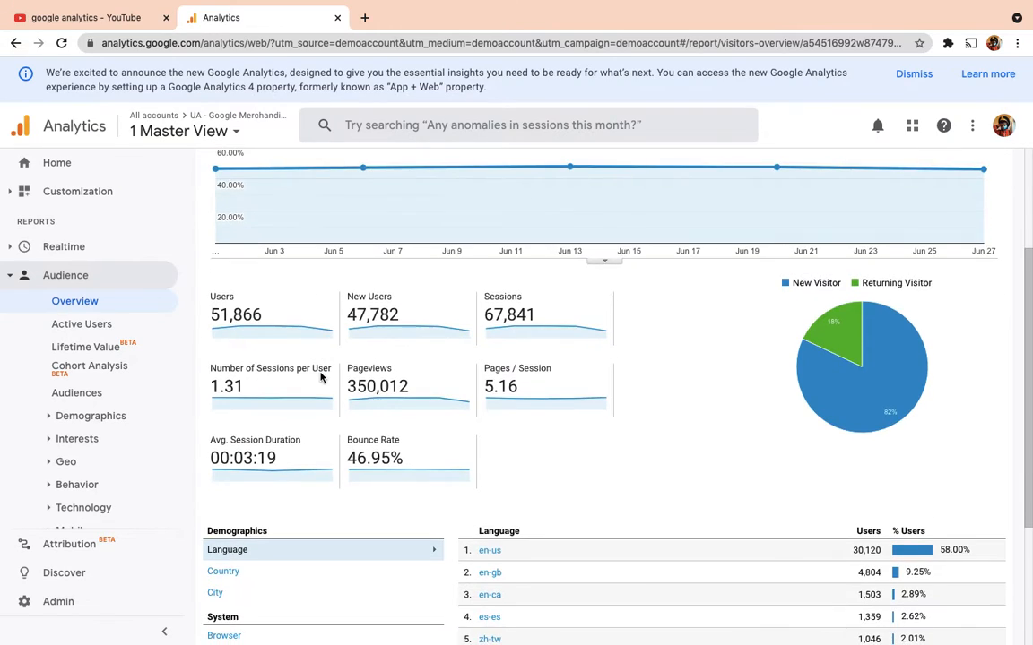
pyautogui.scroll(3, 320, 376)
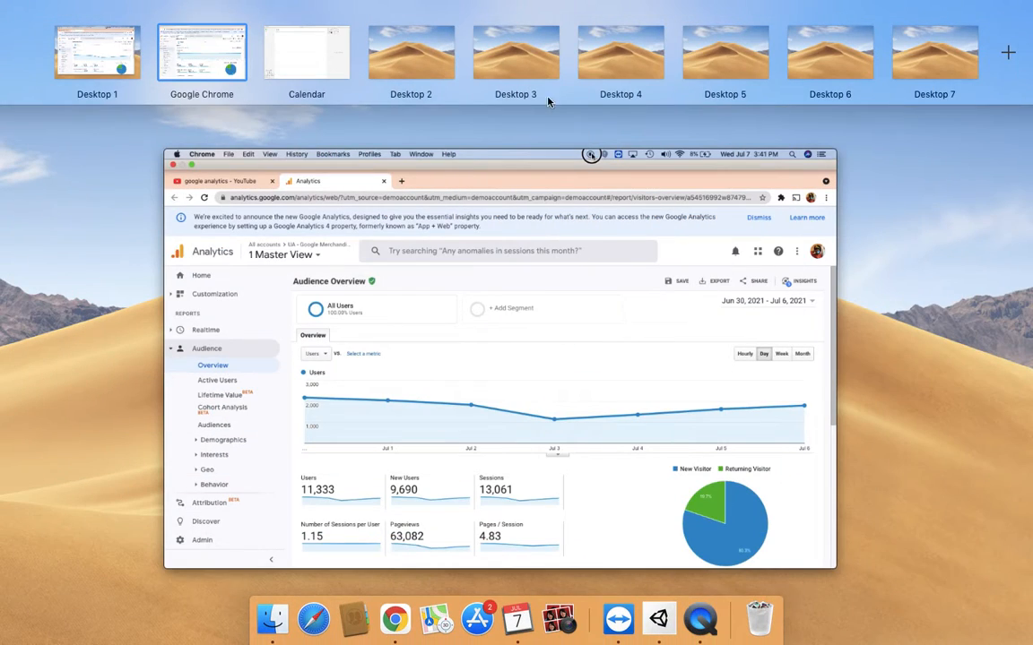
pyautogui.click(62, 45)
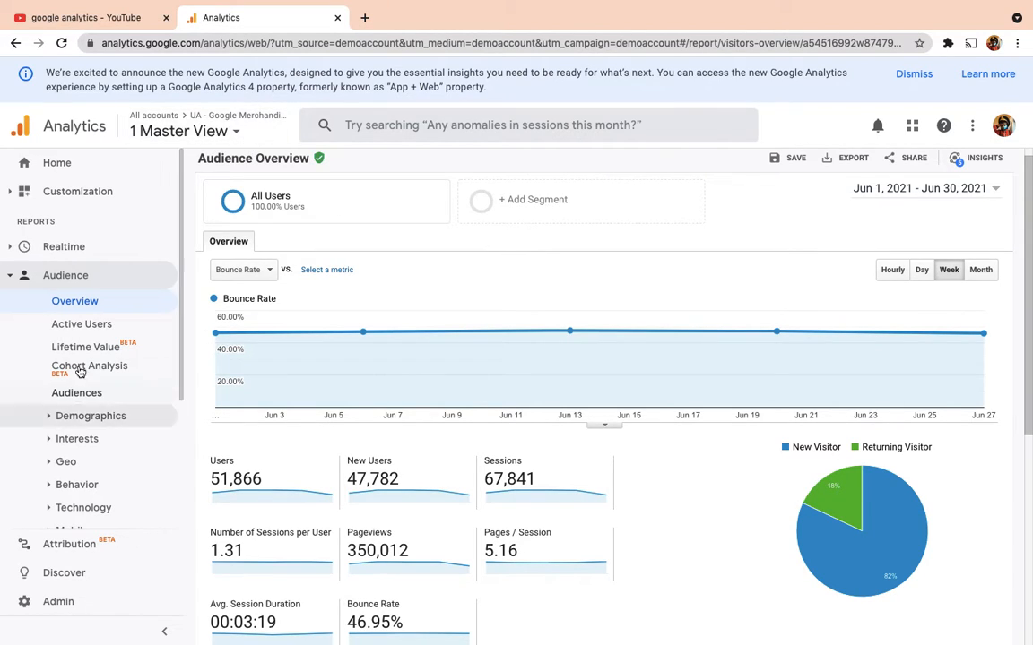
# Open the Active Users report and add the 7 Day Active Users series to its chart alongside 1 Day Active Users
pyautogui.click(89, 325)
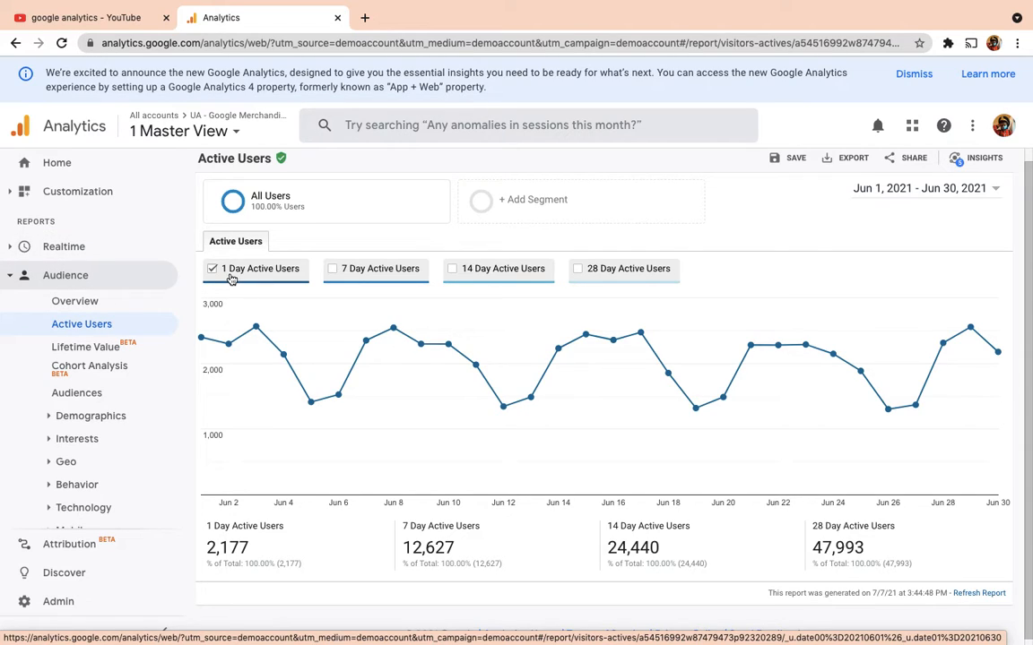
pyautogui.moveTo(339, 390)
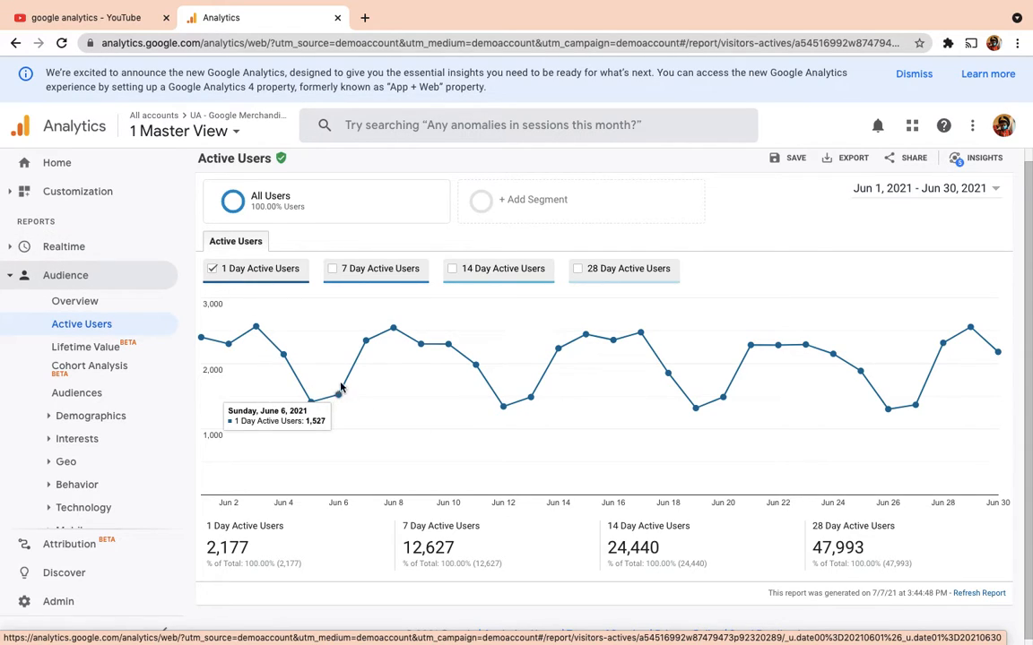
pyautogui.click(337, 275)
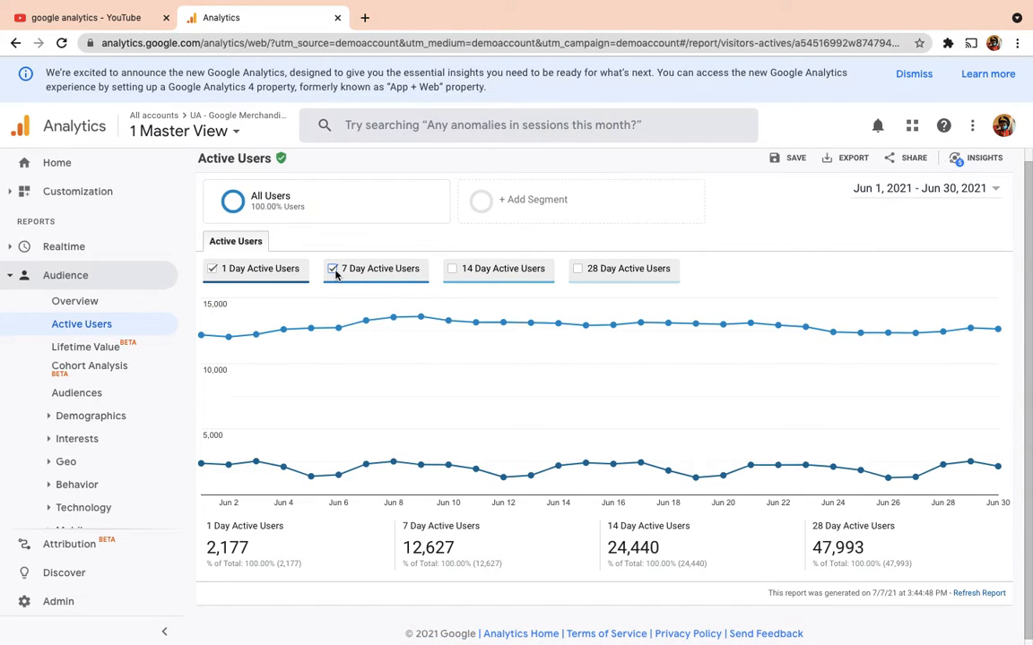
pyautogui.moveTo(587, 463)
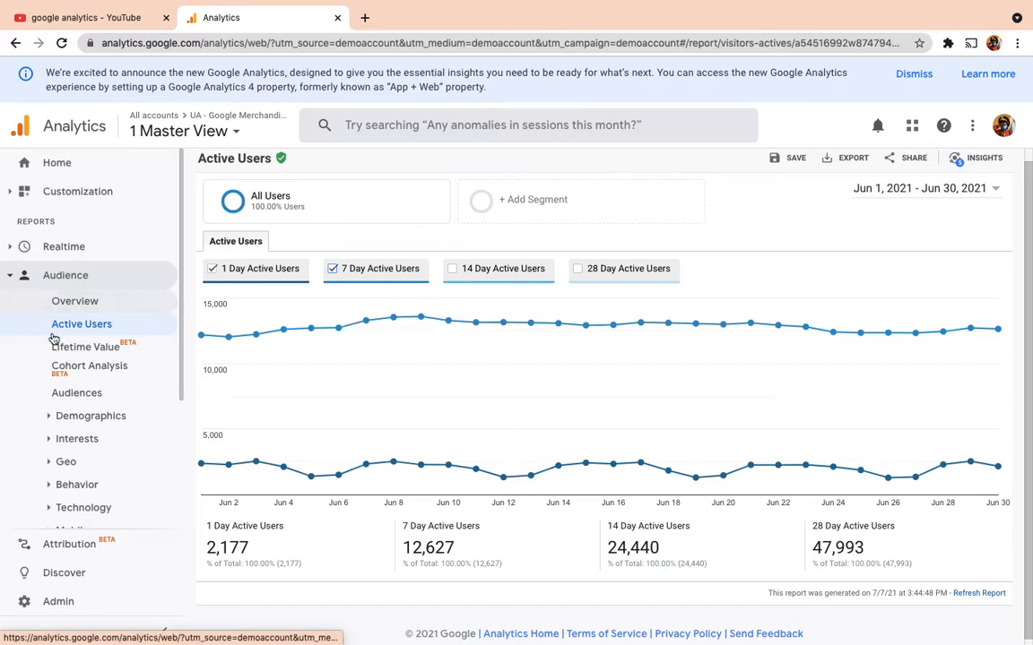
pyautogui.scroll(1, 391, 481)
pyautogui.scroll(-1, 392, 482)
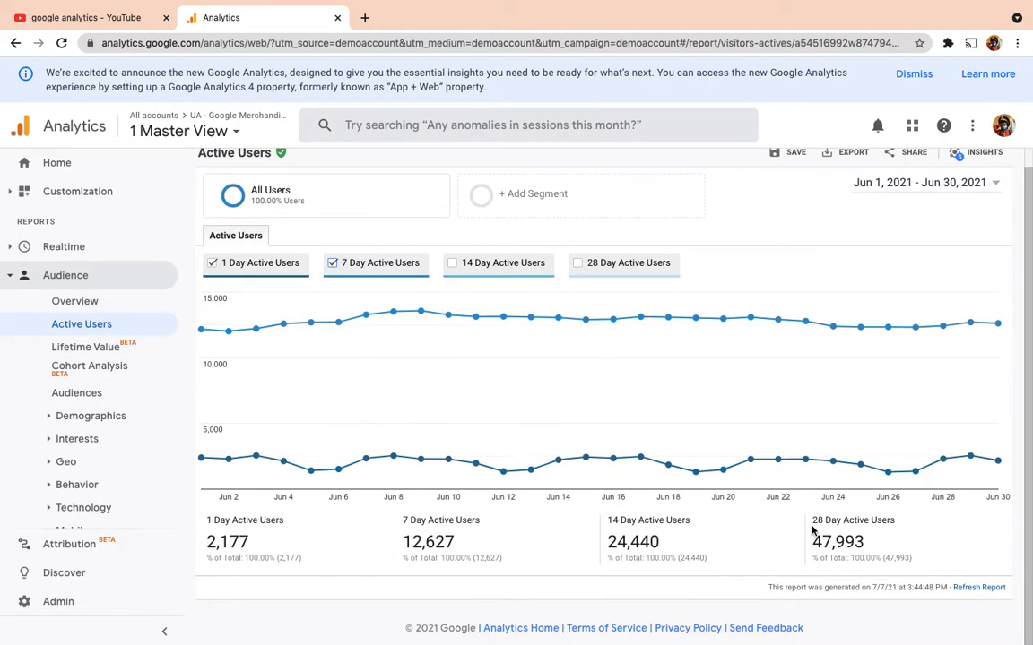
pyautogui.moveTo(821, 522)
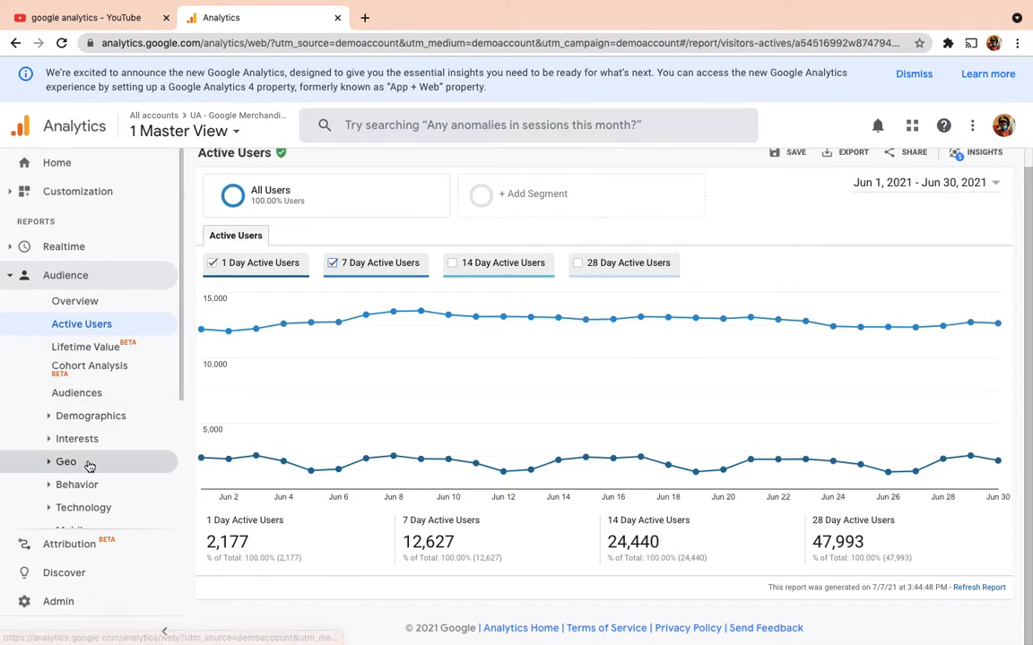
# Open the Channels report for all acquisition traffic and examine the default channel grouping table
pyautogui.scroll(-3, 88, 461)
pyautogui.scroll(-2, 88, 464)
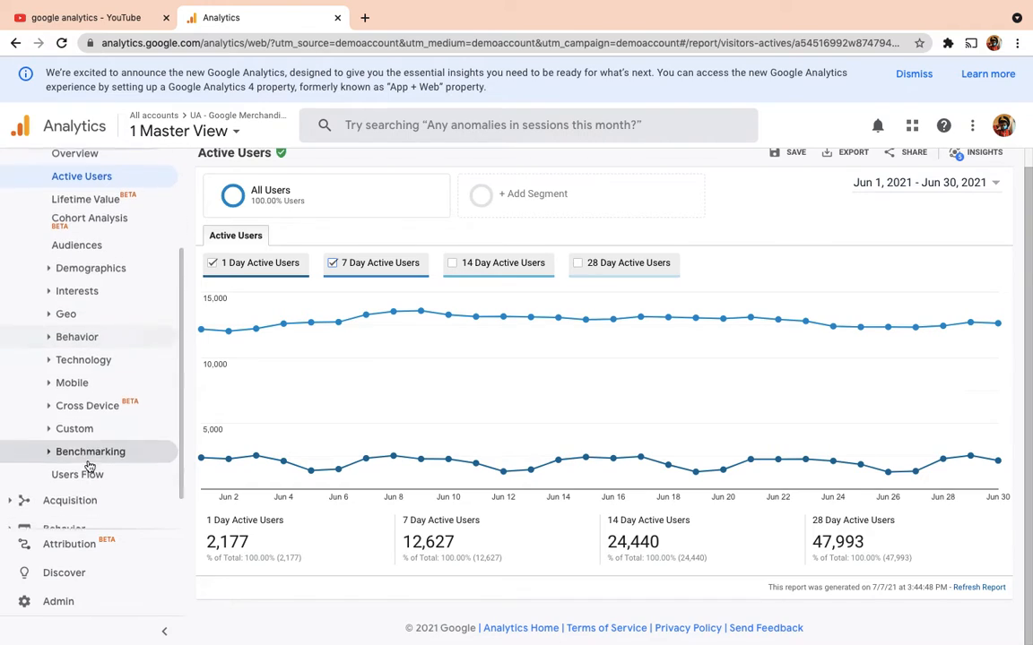
pyautogui.click(67, 466)
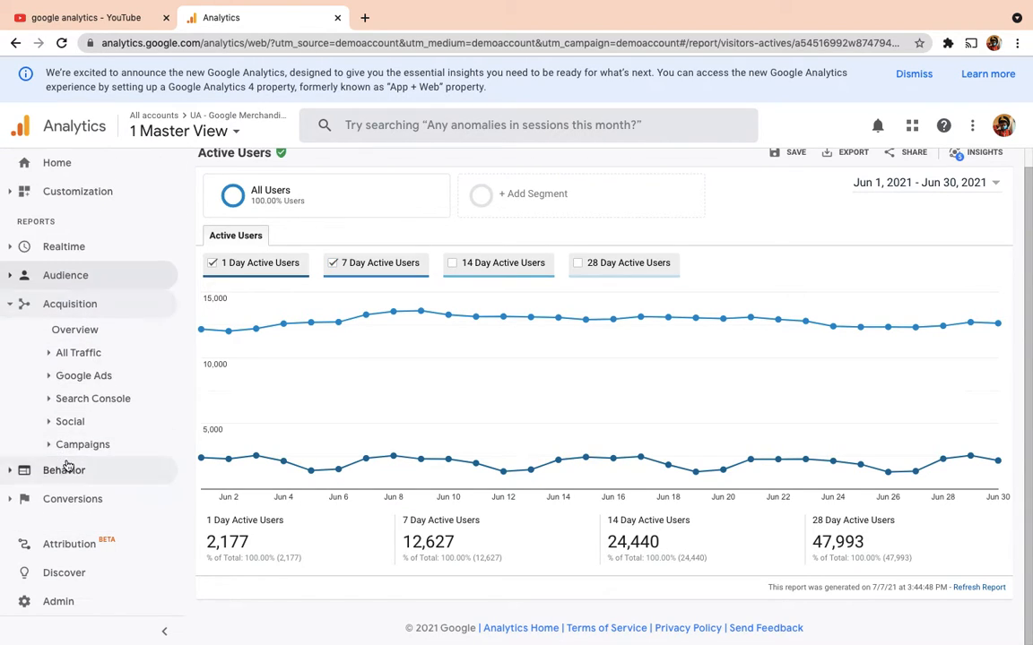
pyautogui.click(106, 354)
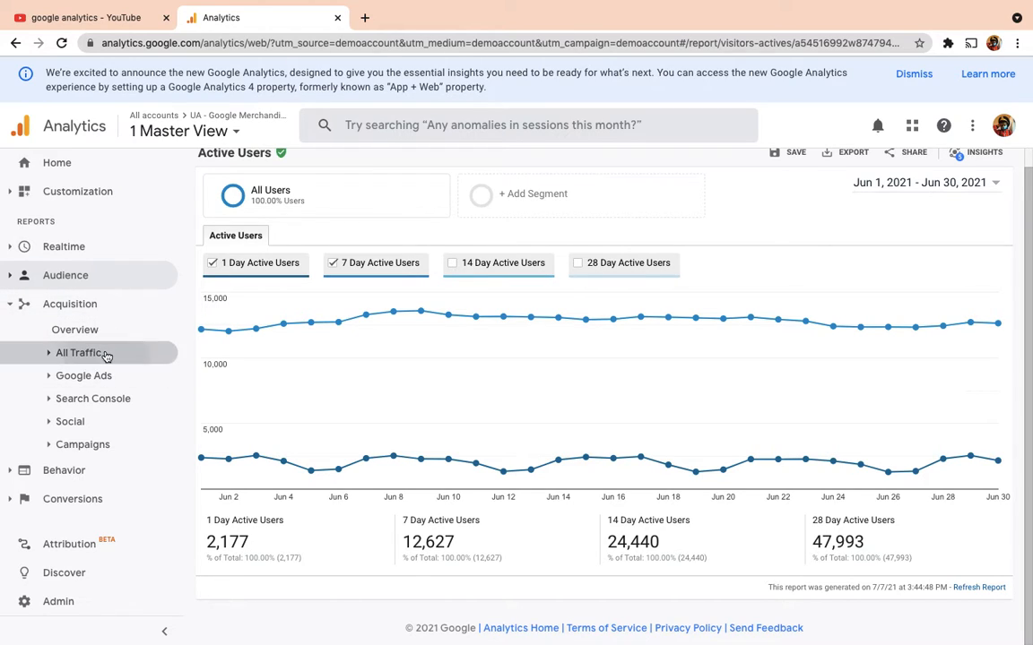
pyautogui.click(112, 379)
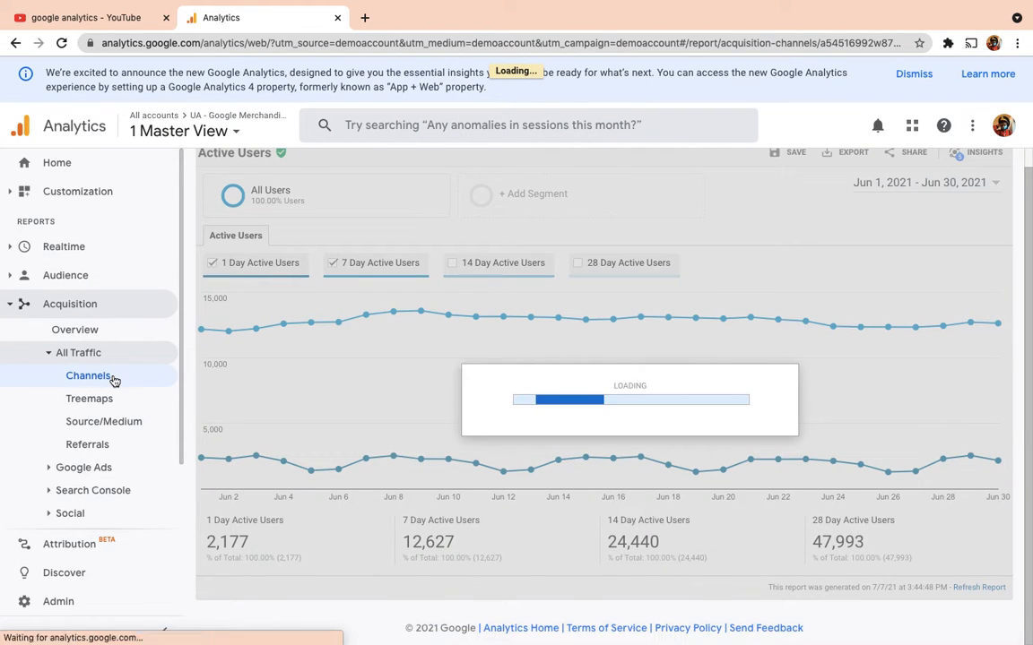
pyautogui.scroll(-3, 422, 368)
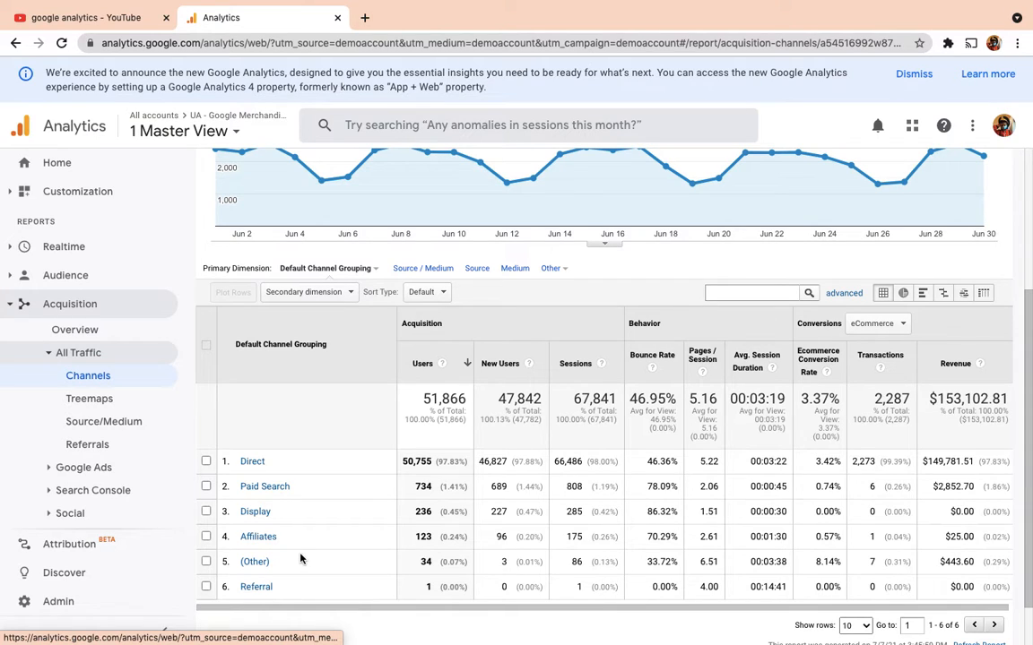
pyautogui.scroll(1, 300, 559)
pyautogui.scroll(-1, 300, 558)
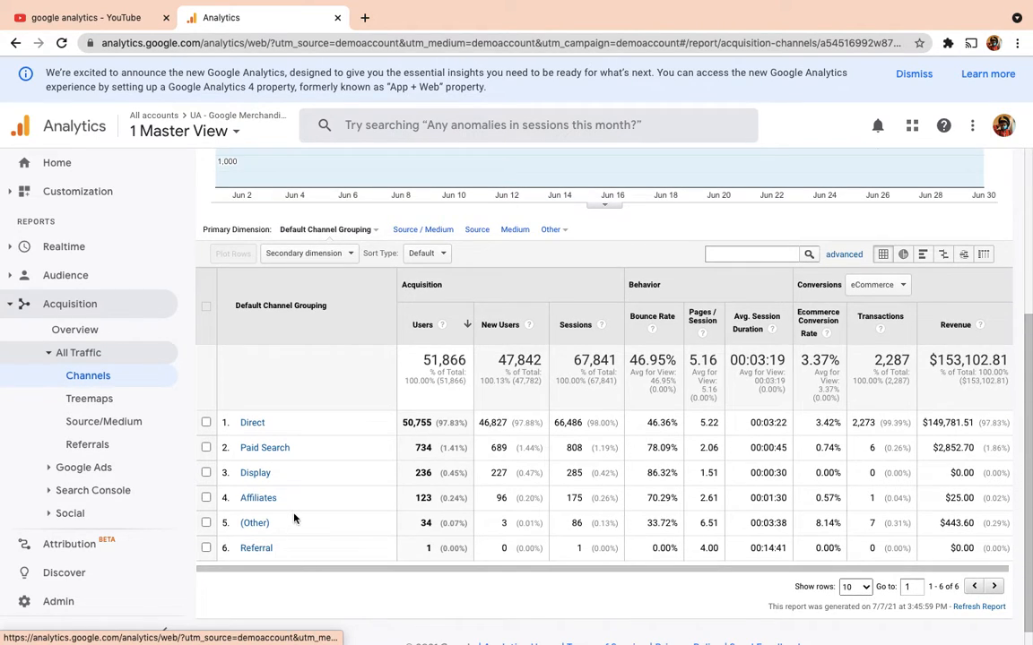
# Open the Source/Medium report for all traffic and examine its table of traffic sources
pyautogui.click(106, 422)
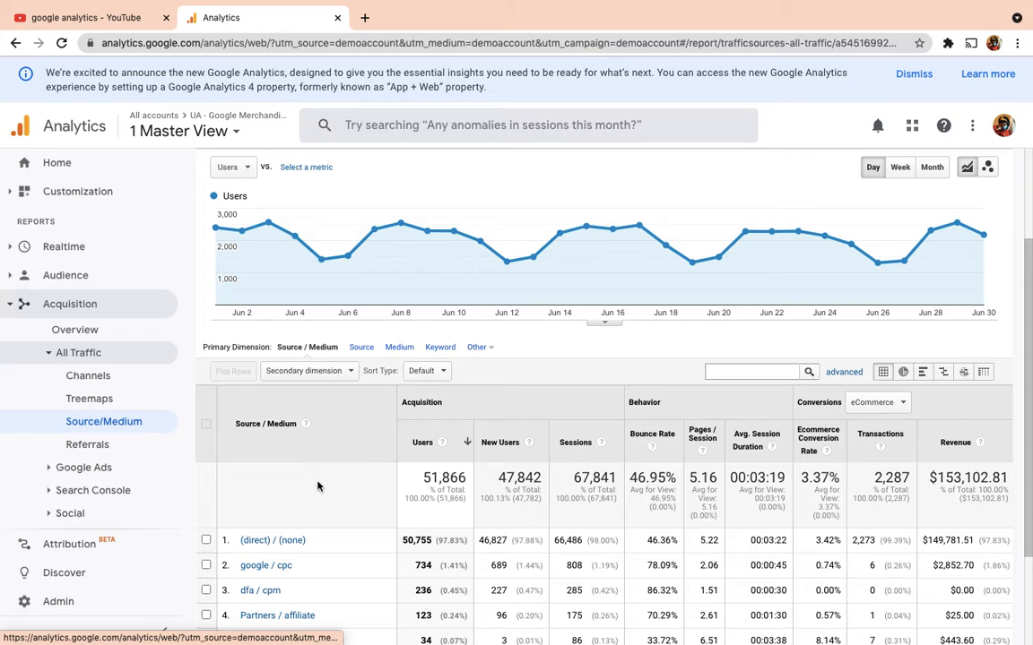
pyautogui.scroll(-2, 292, 488)
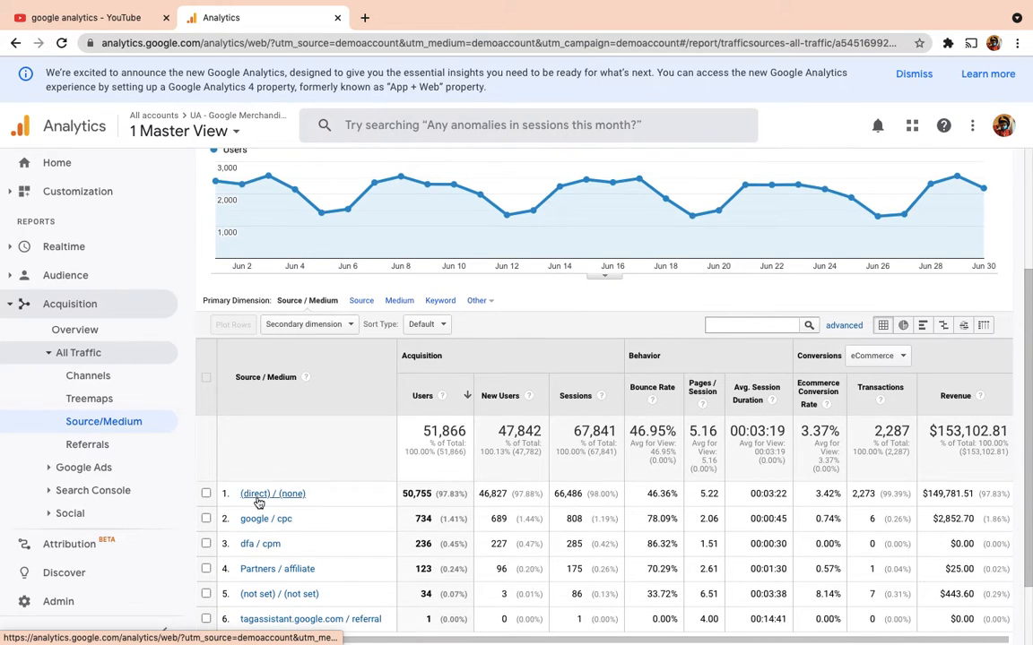
pyautogui.scroll(-1, 324, 528)
pyautogui.scroll(-1, 323, 528)
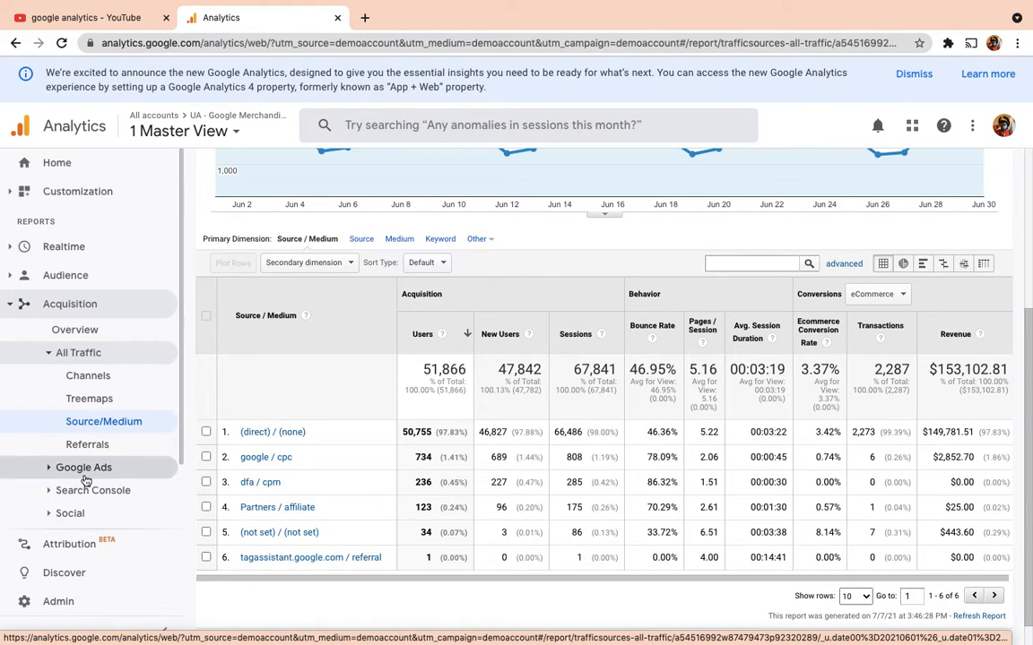
pyautogui.scroll(-2, 56, 473)
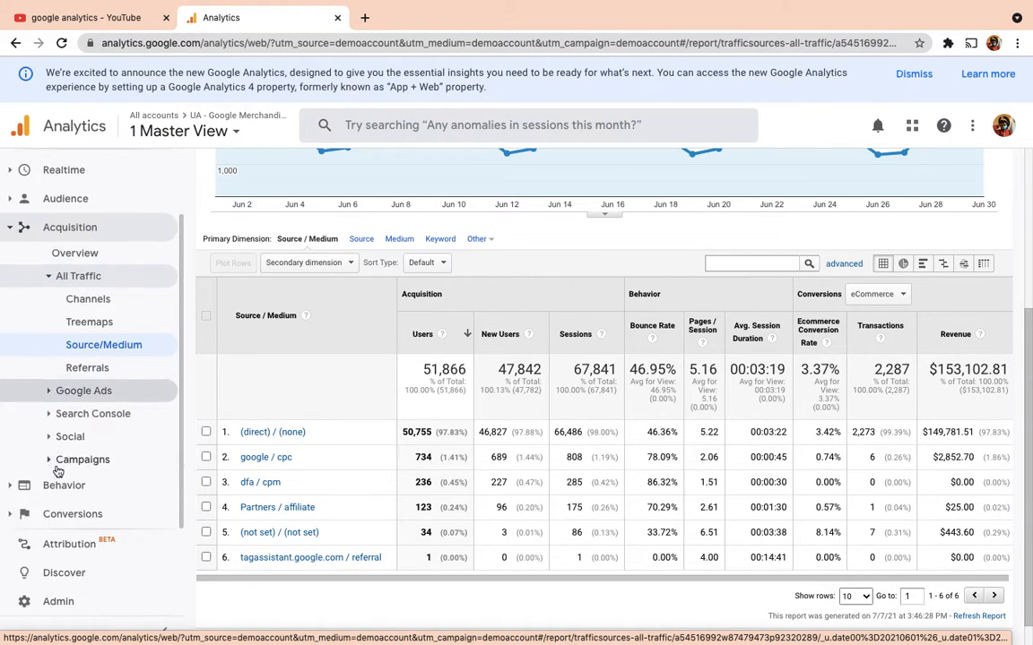
pyautogui.scroll(2, 57, 473)
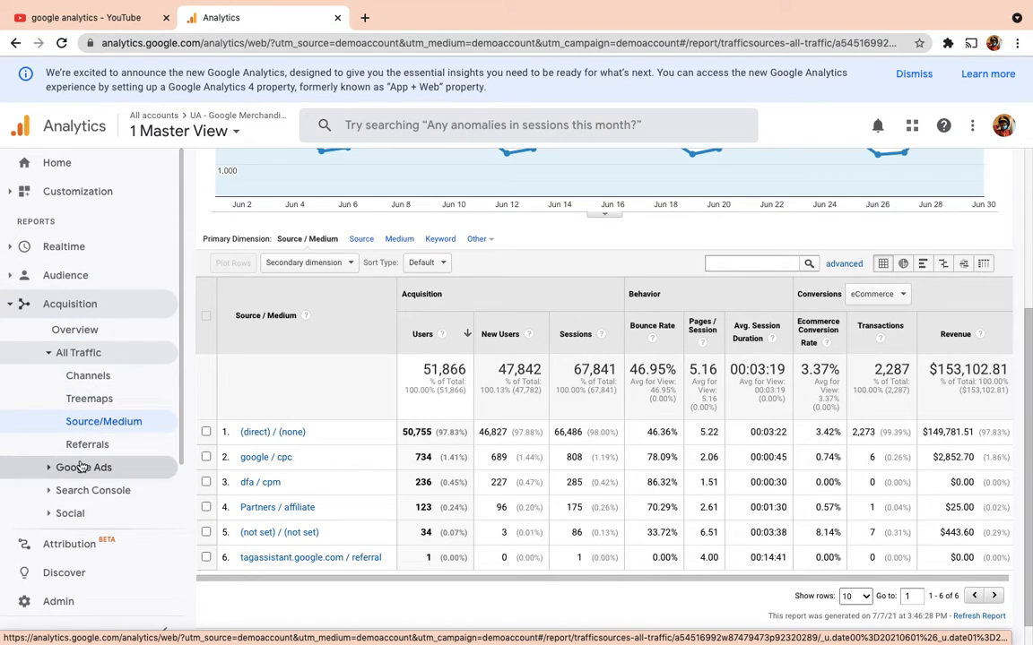
# Open the All Pages report from the Behavior section's Site Content reports
pyautogui.scroll(-2, 81, 467)
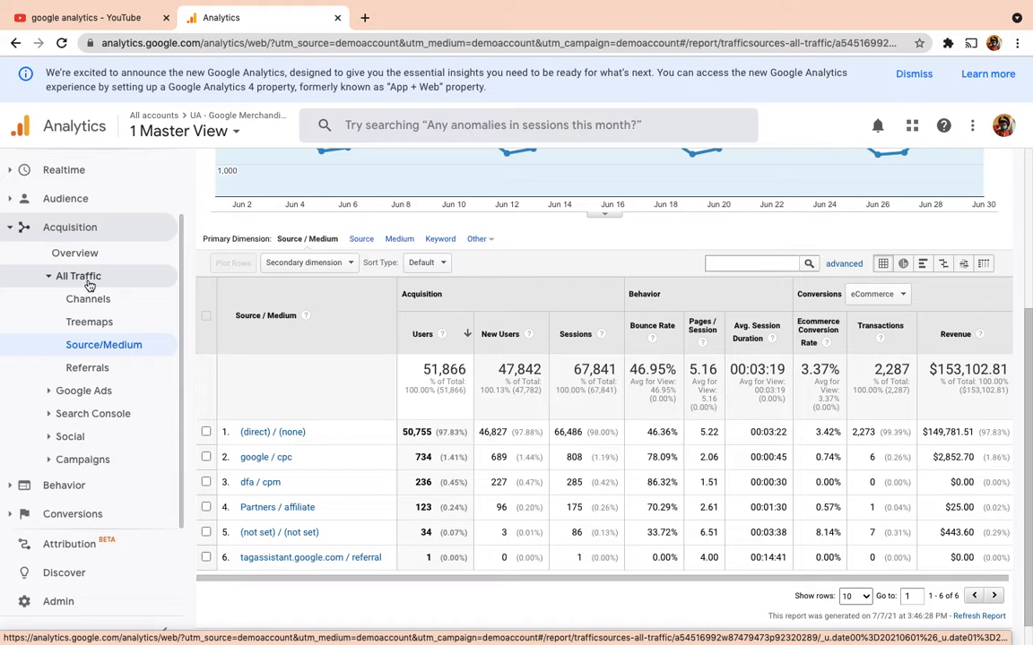
pyautogui.click(19, 487)
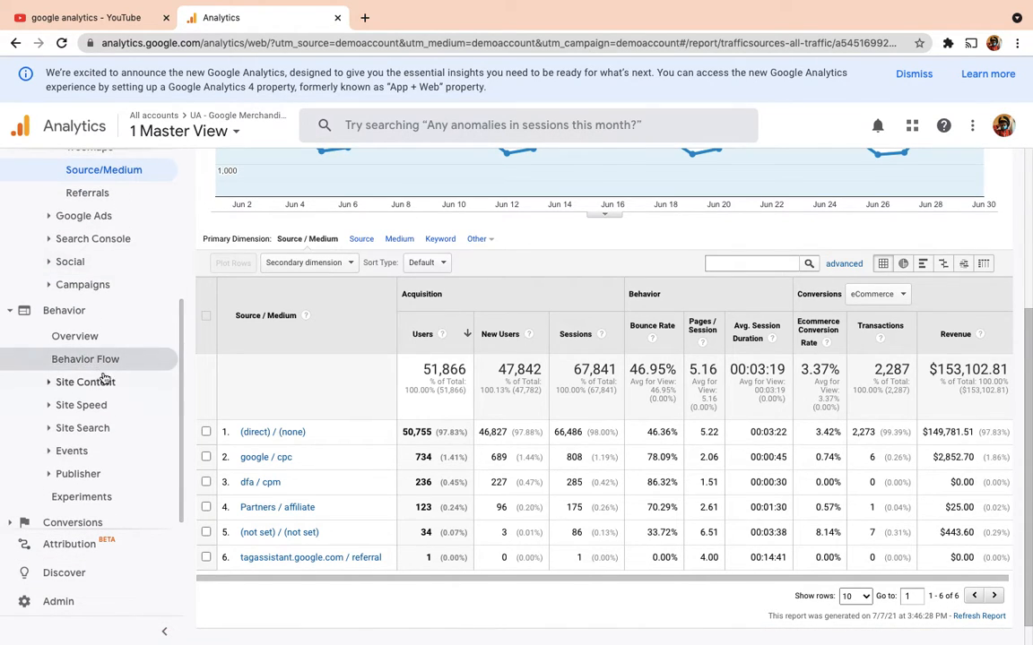
pyautogui.click(105, 382)
pyautogui.click(110, 309)
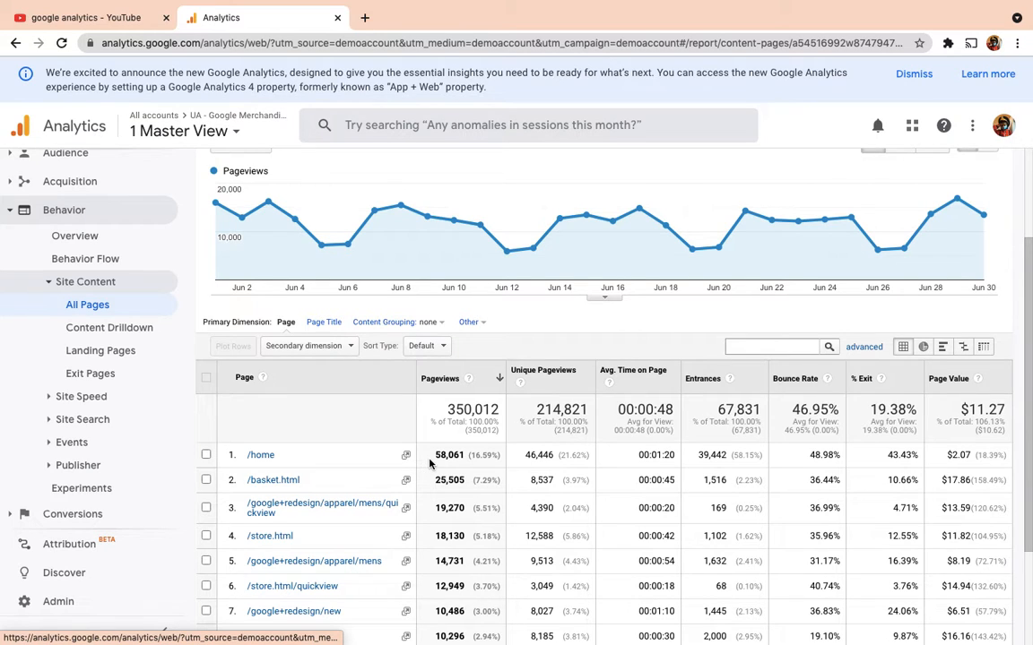
# Examine the pageviews chart and the per-page metrics table in the All Pages report
pyautogui.scroll(-1, 434, 462)
pyautogui.scroll(2, 430, 403)
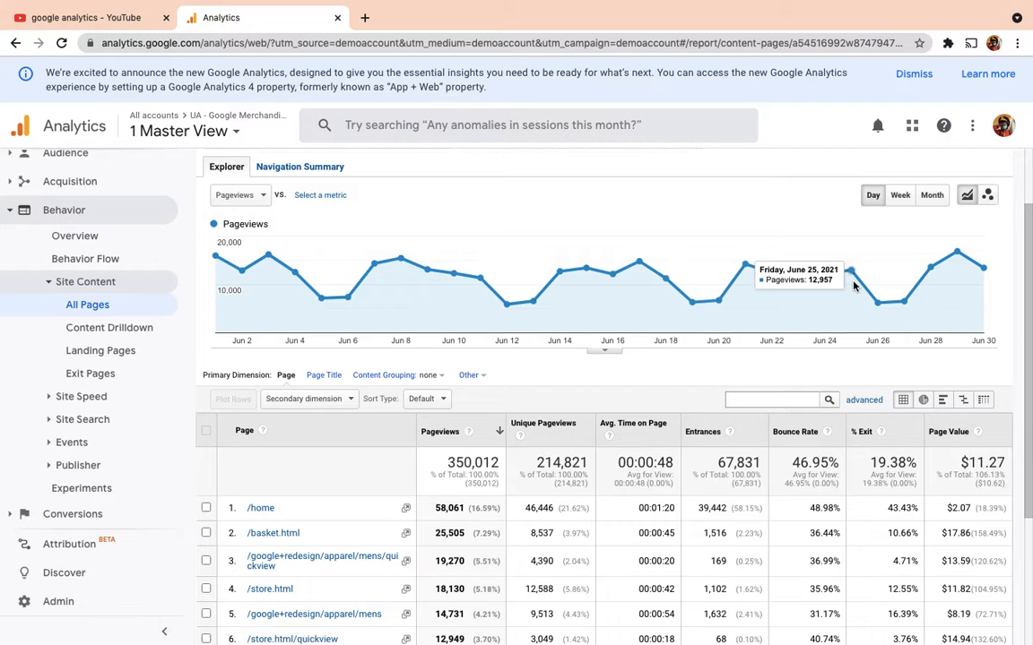
pyautogui.scroll(1, 854, 285)
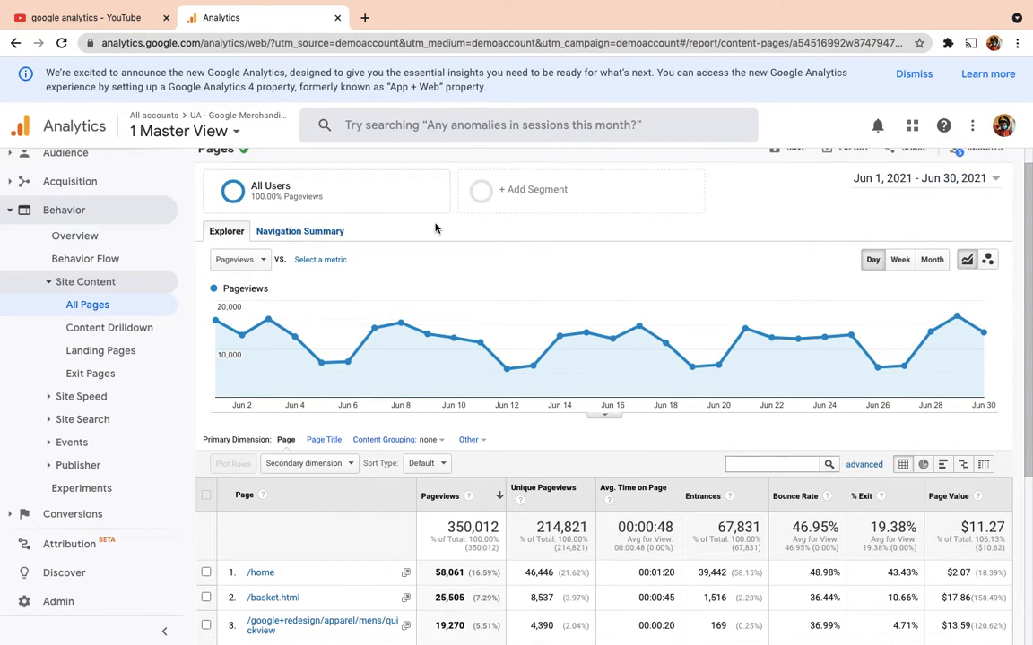
pyautogui.scroll(-4, 362, 320)
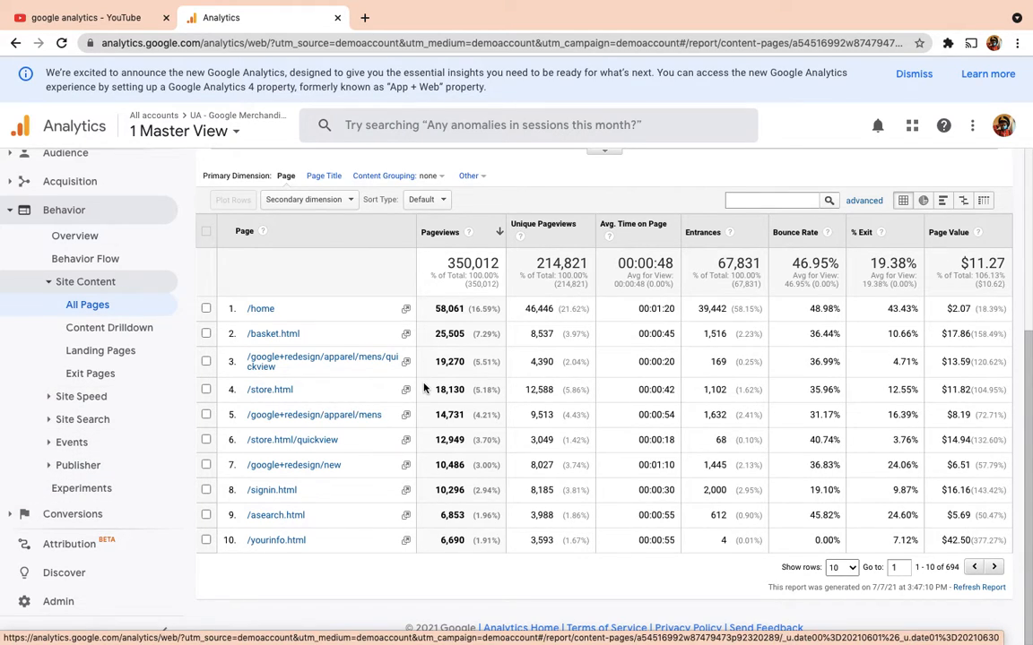
pyautogui.scroll(3, 371, 310)
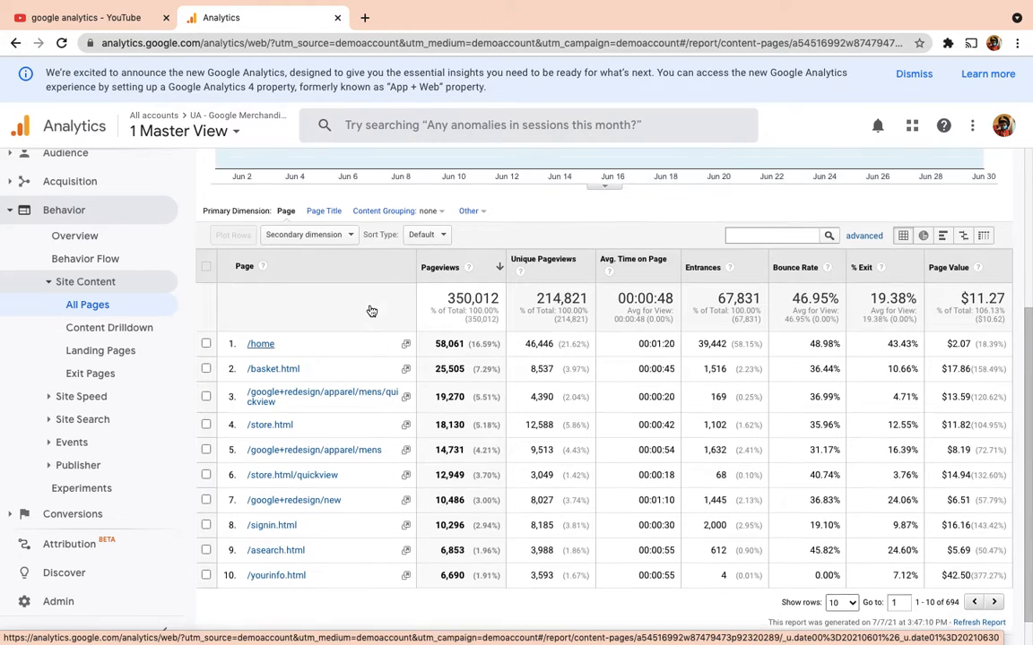
pyautogui.scroll(2, 372, 310)
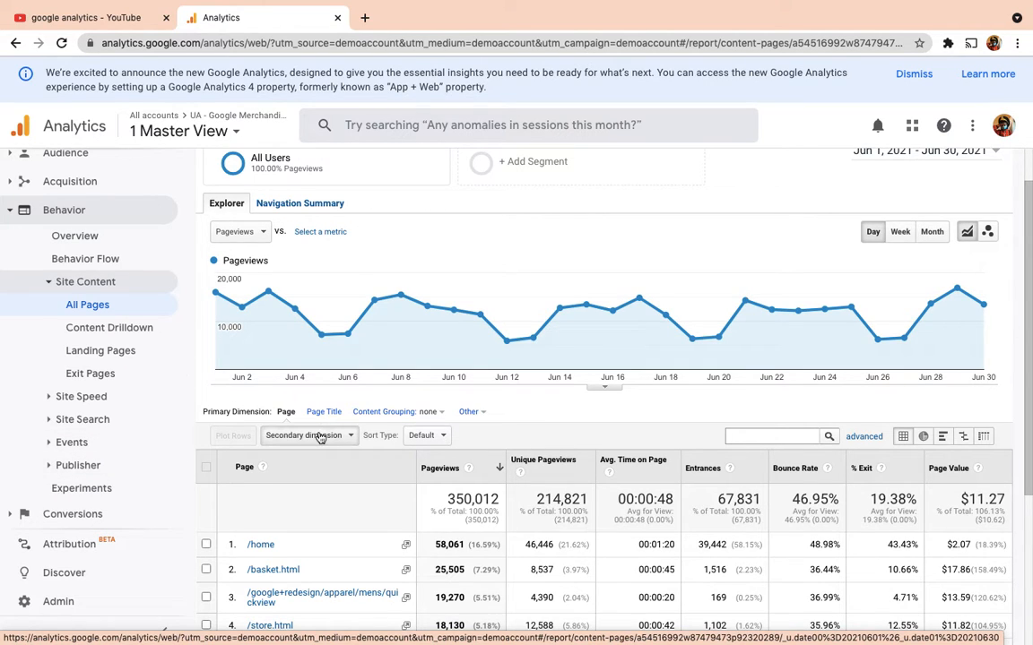
# Add Source as the page table's secondary dimension, review the rows by source, and remove the dimension again
pyautogui.moveTo(320, 437); pyautogui.dragTo(319, 524)
pyautogui.scroll(-2, 320, 521)
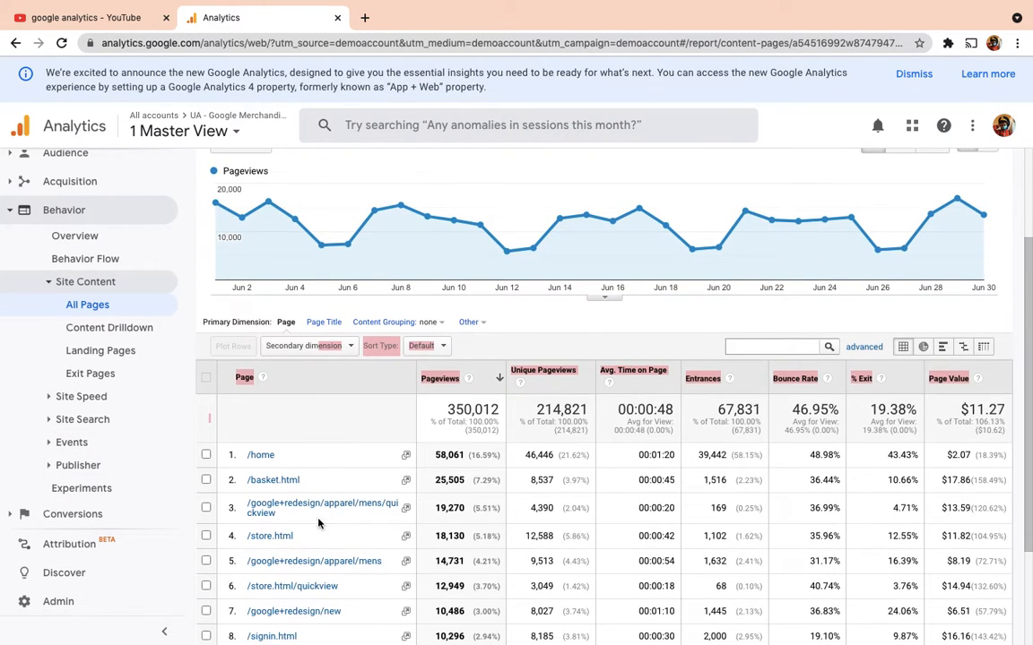
pyautogui.click(308, 349)
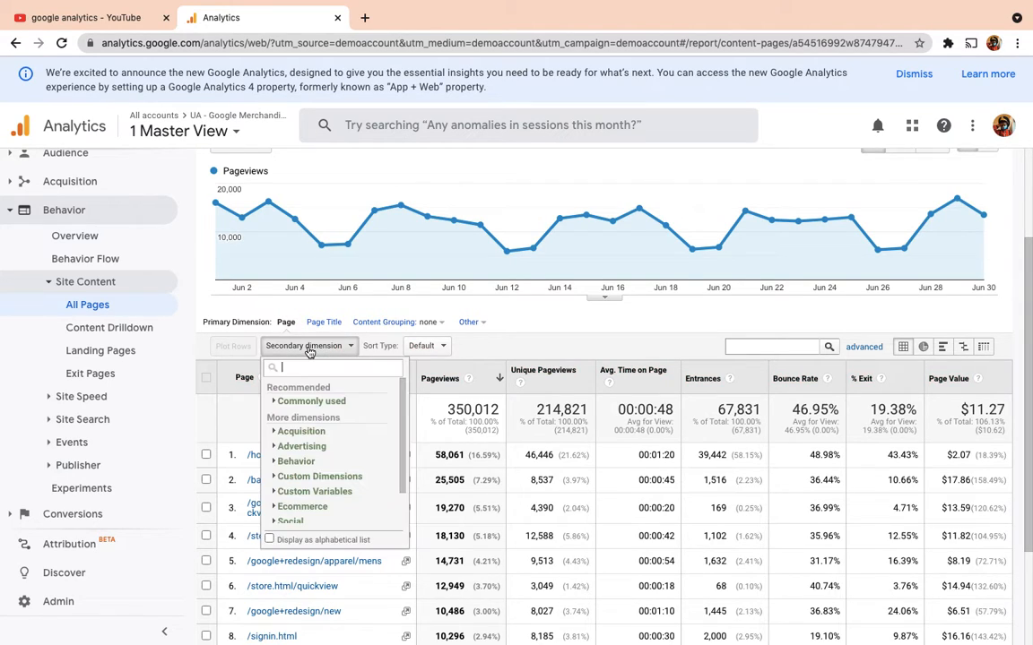
pyautogui.write('sour')
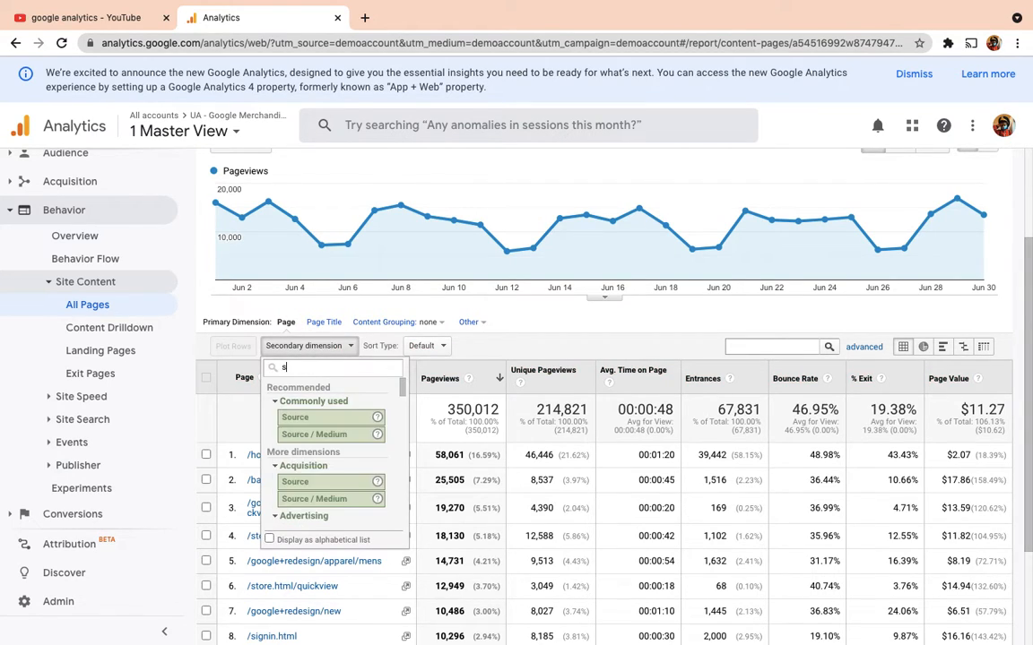
pyautogui.click(325, 417)
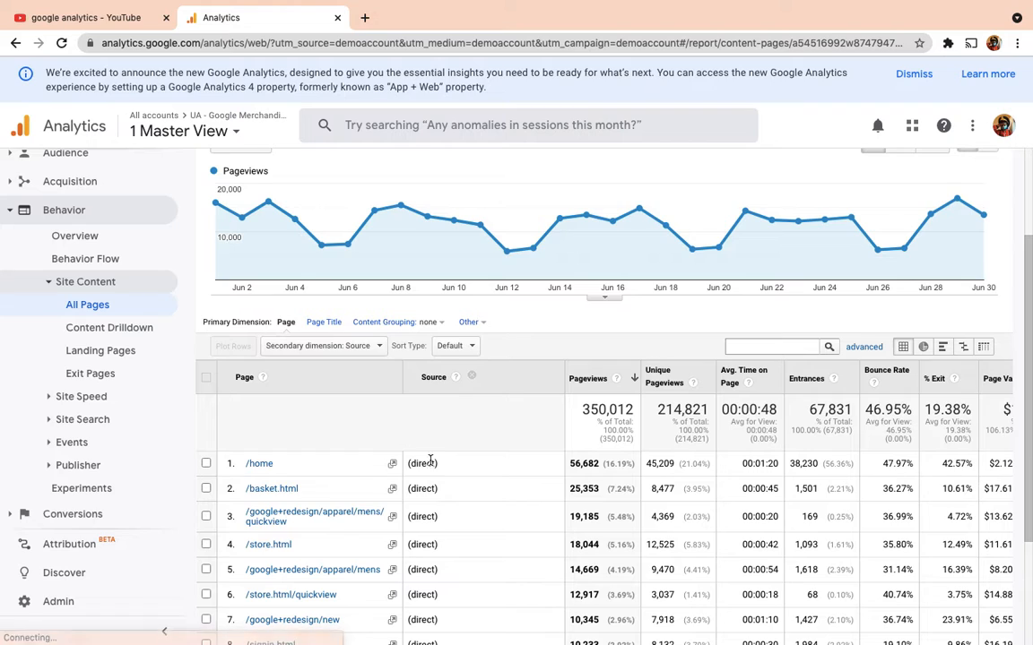
pyautogui.scroll(1, 438, 484)
pyautogui.scroll(-2, 439, 466)
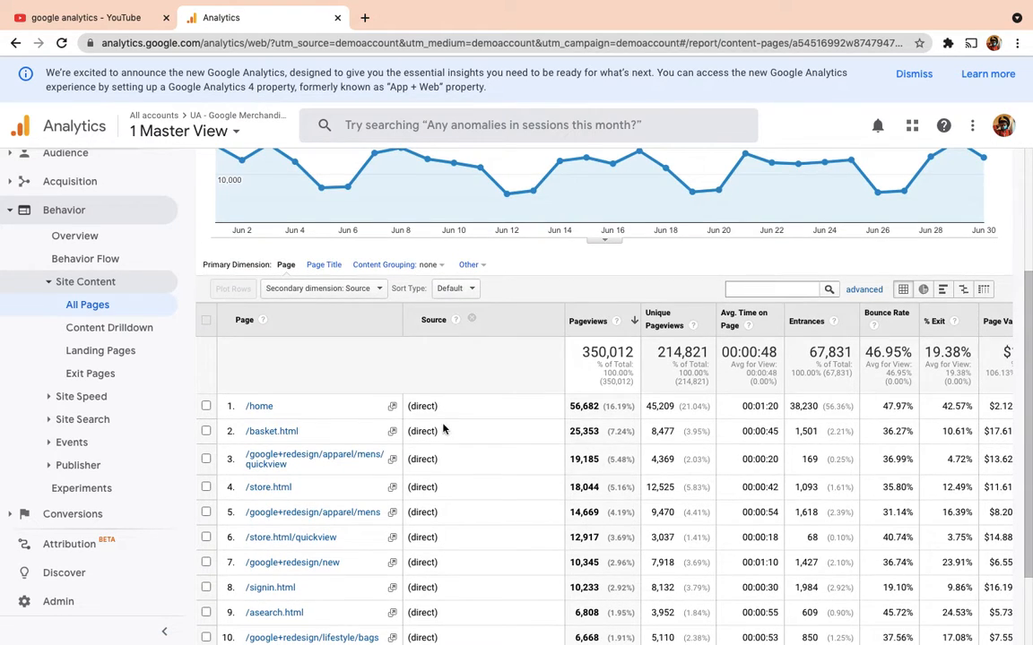
pyautogui.click(472, 320)
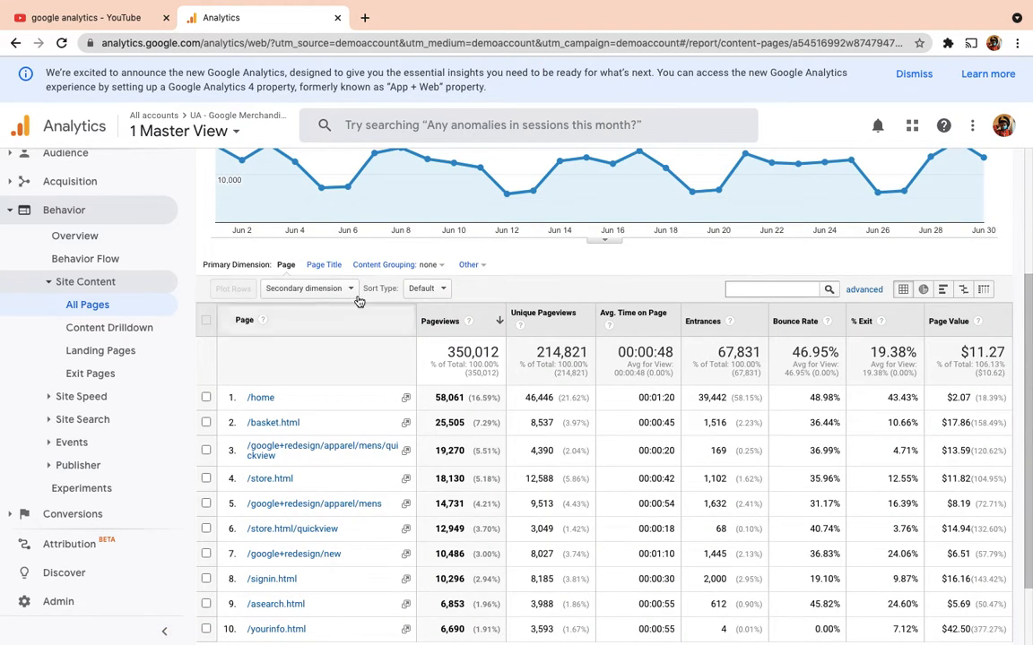
# Open the advanced filter settings of the page table
pyautogui.click(875, 292)
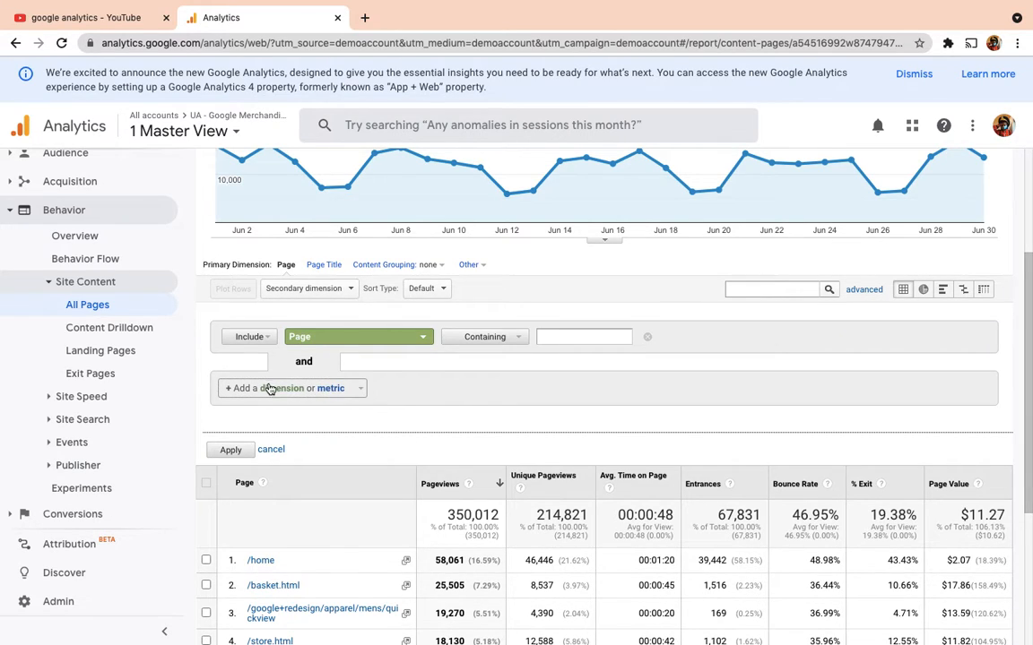
pyautogui.click(329, 391)
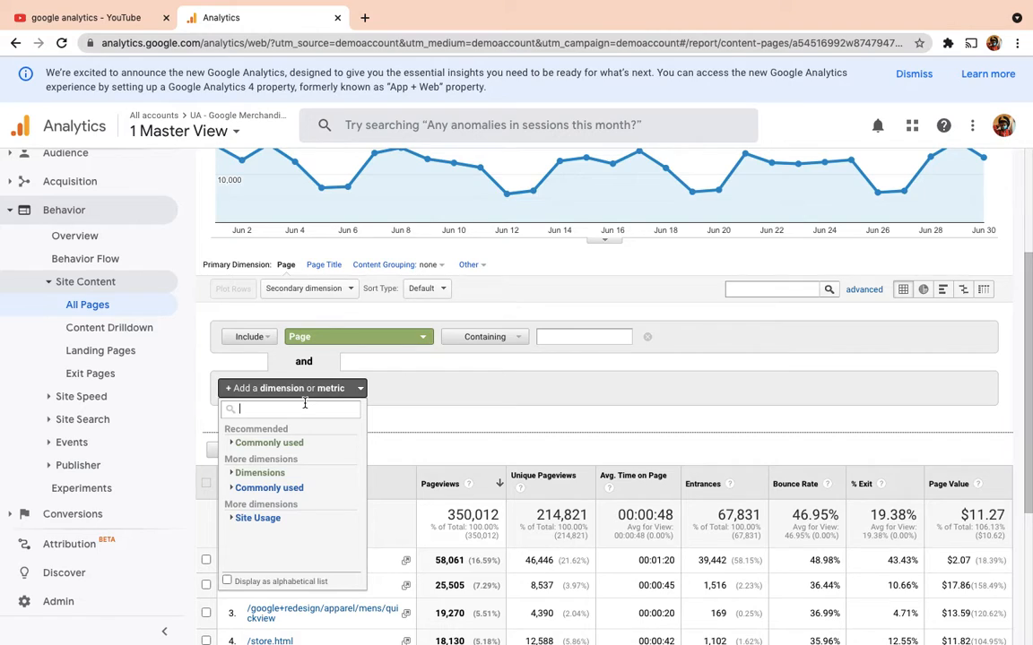
pyautogui.write('user')
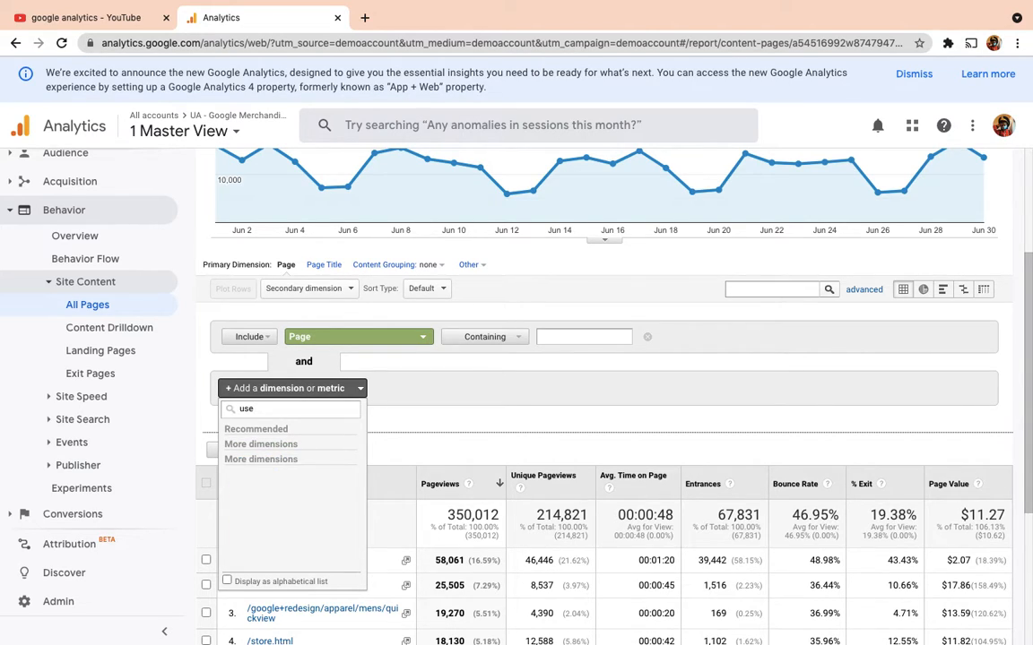
pyautogui.press('BackSpace')
pyautogui.press('BackSpace')
pyautogui.press('BackSpace')
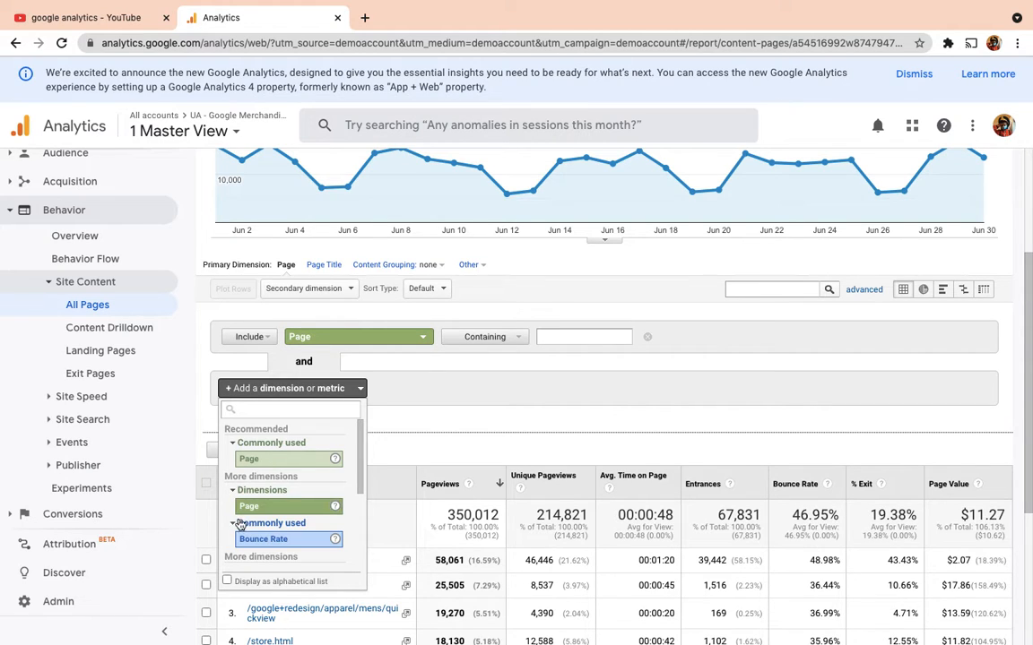
pyautogui.scroll(1, 302, 495)
pyautogui.scroll(-1, 302, 495)
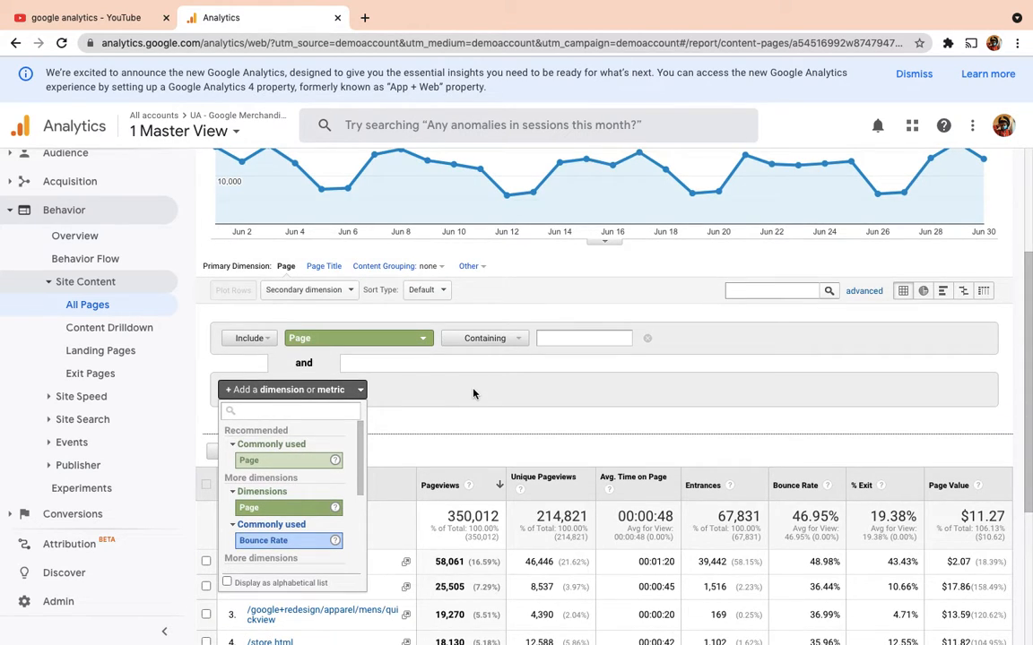
pyautogui.click(407, 367)
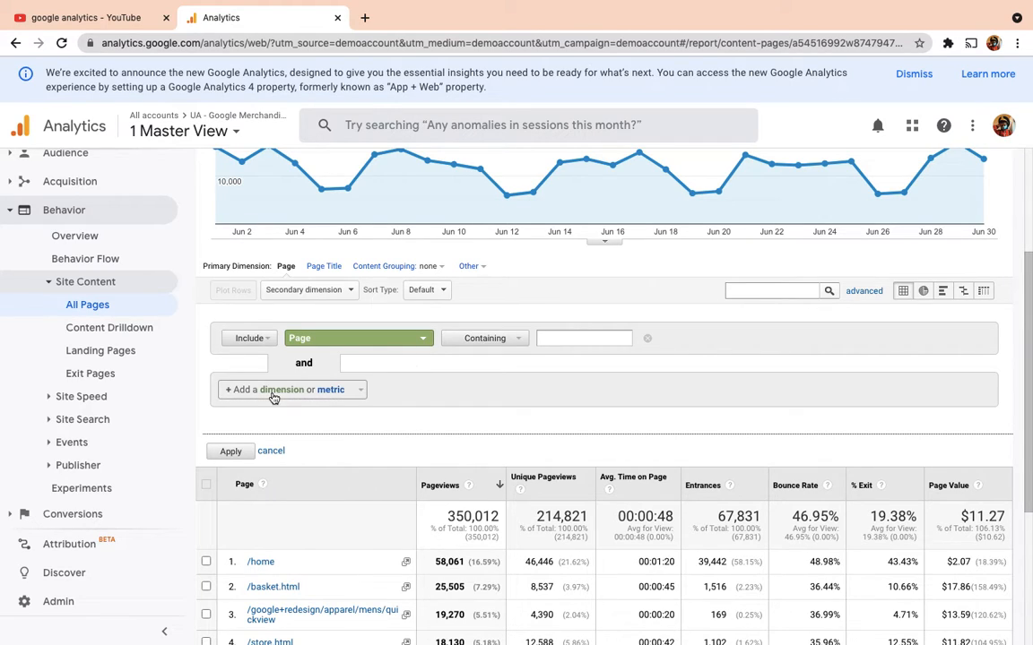
# Filter the table to include only pages containing "/home" and apply the filter
pyautogui.click(575, 340)
pyautogui.write('/home')
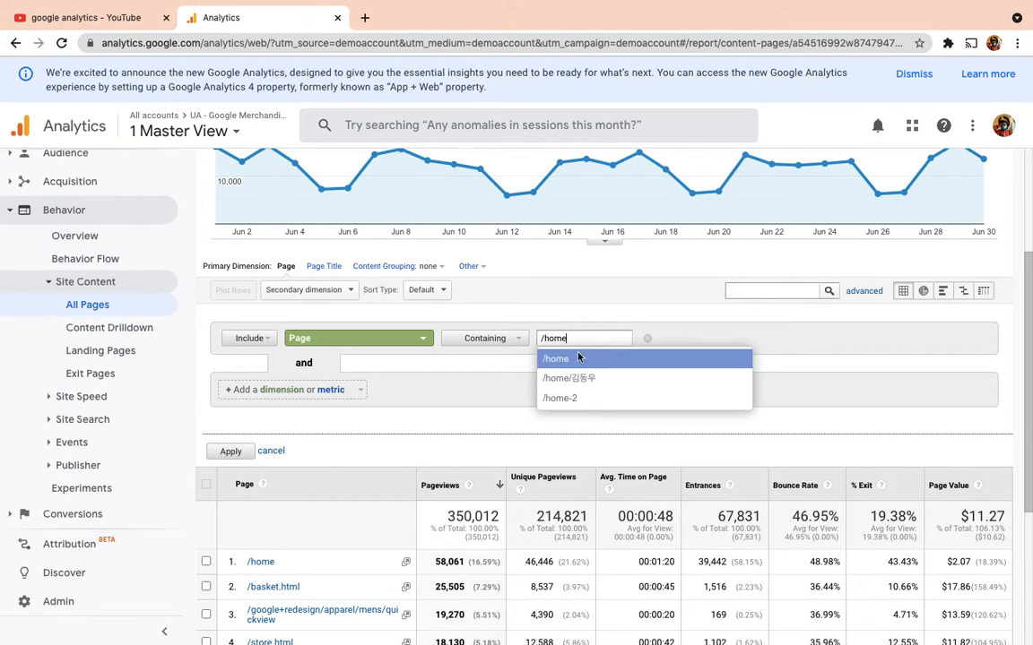
pyautogui.click(558, 358)
pyautogui.click(235, 452)
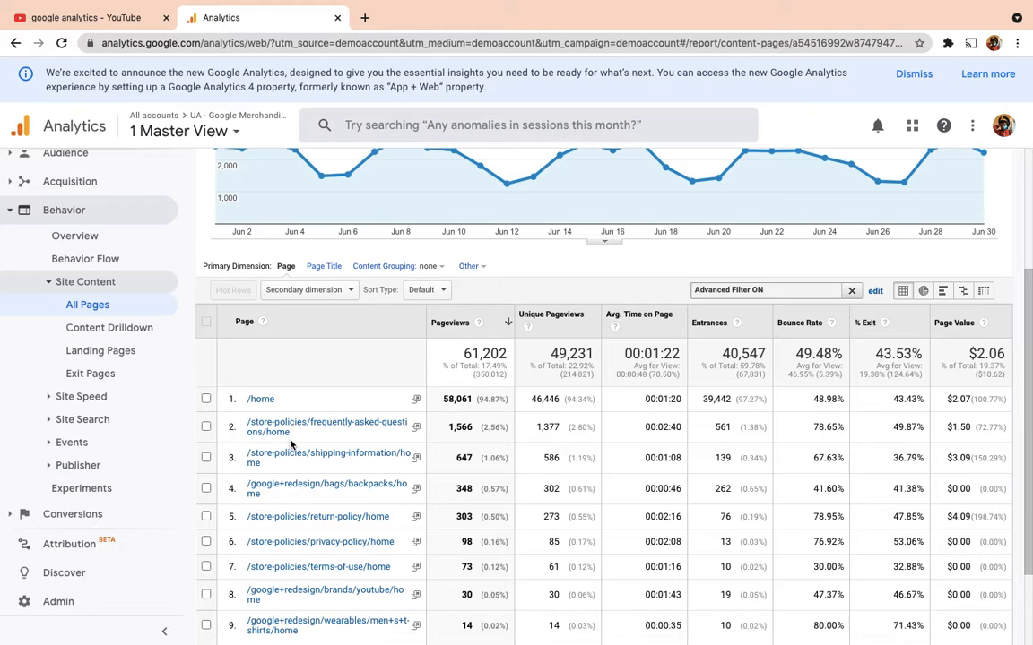
# Change the advanced filter's match condition for the /home page to Exactly matching and apply it
pyautogui.click(874, 291)
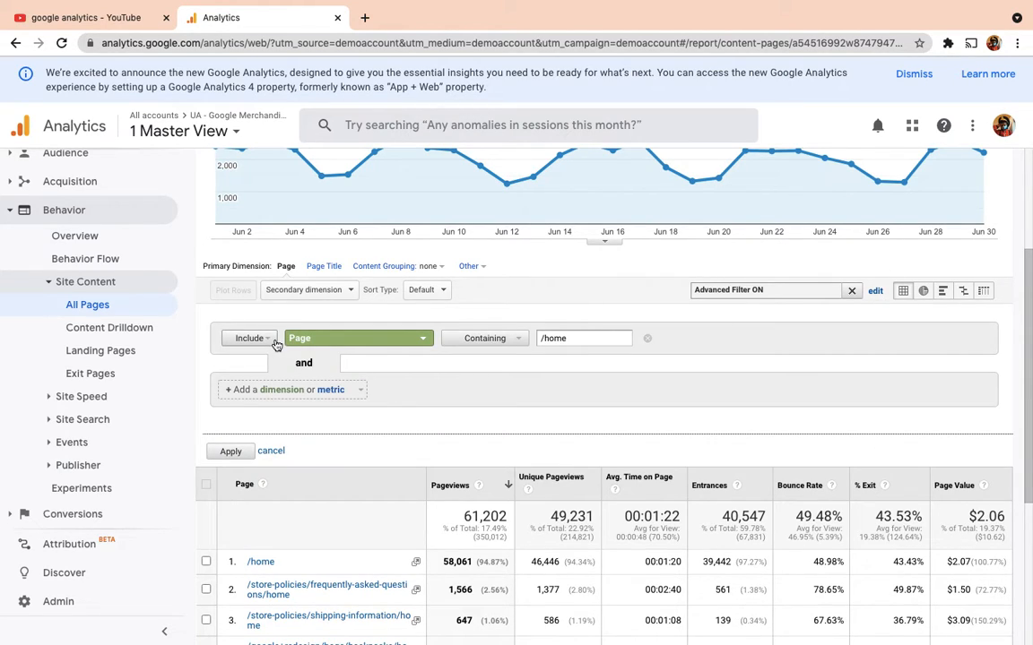
pyautogui.click(521, 341)
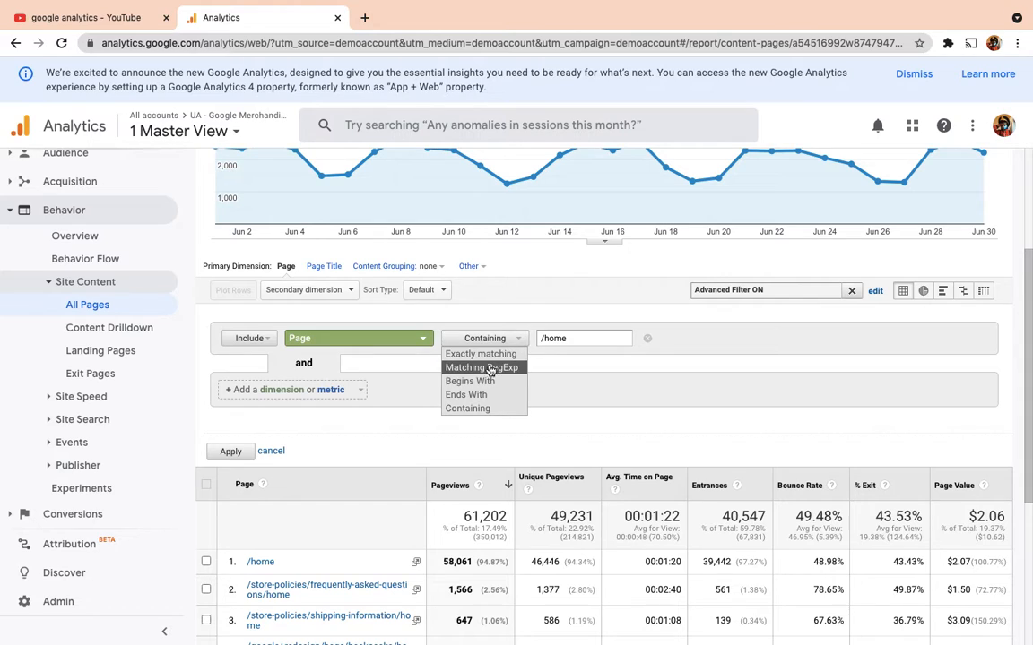
pyautogui.click(488, 353)
pyautogui.click(230, 450)
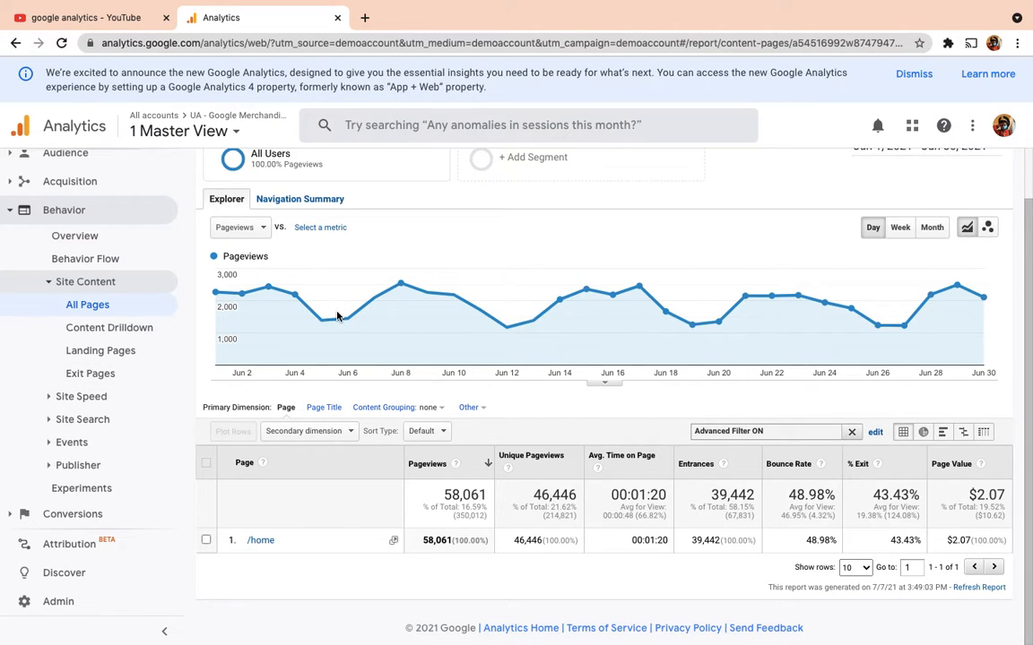
pyautogui.click(360, 382)
pyautogui.moveTo(431, 320); pyautogui.dragTo(857, 566)
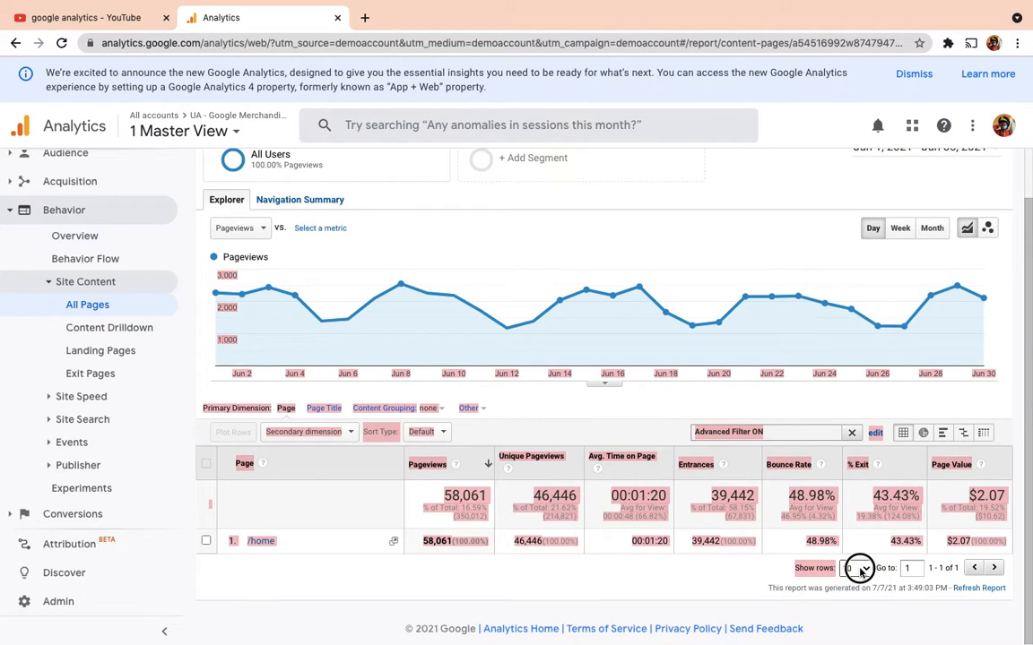
pyautogui.click(857, 569)
pyautogui.click(788, 565)
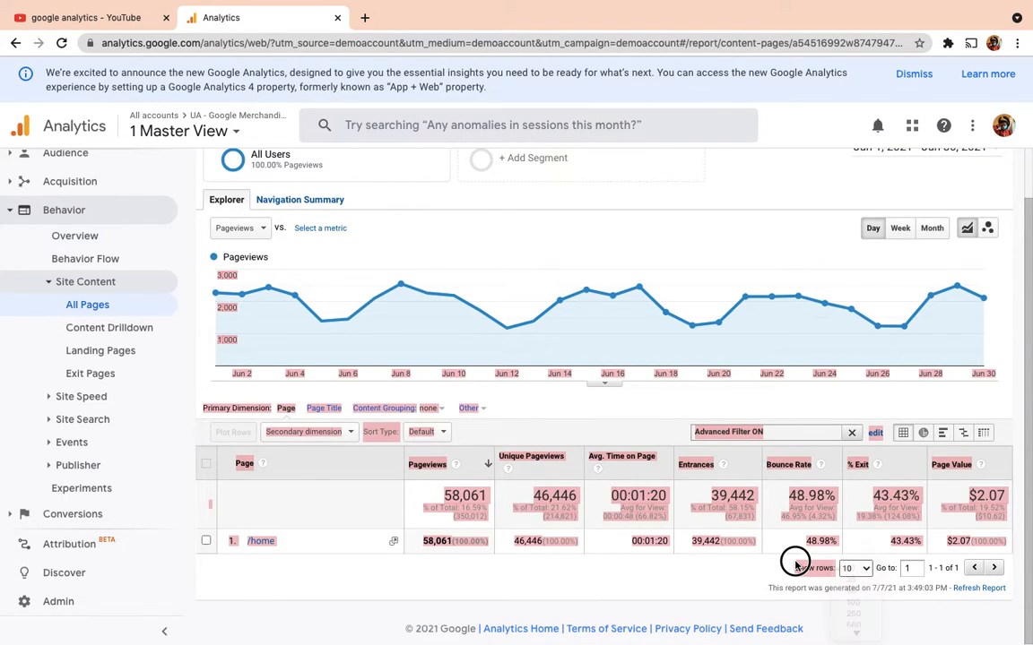
pyautogui.click(738, 173)
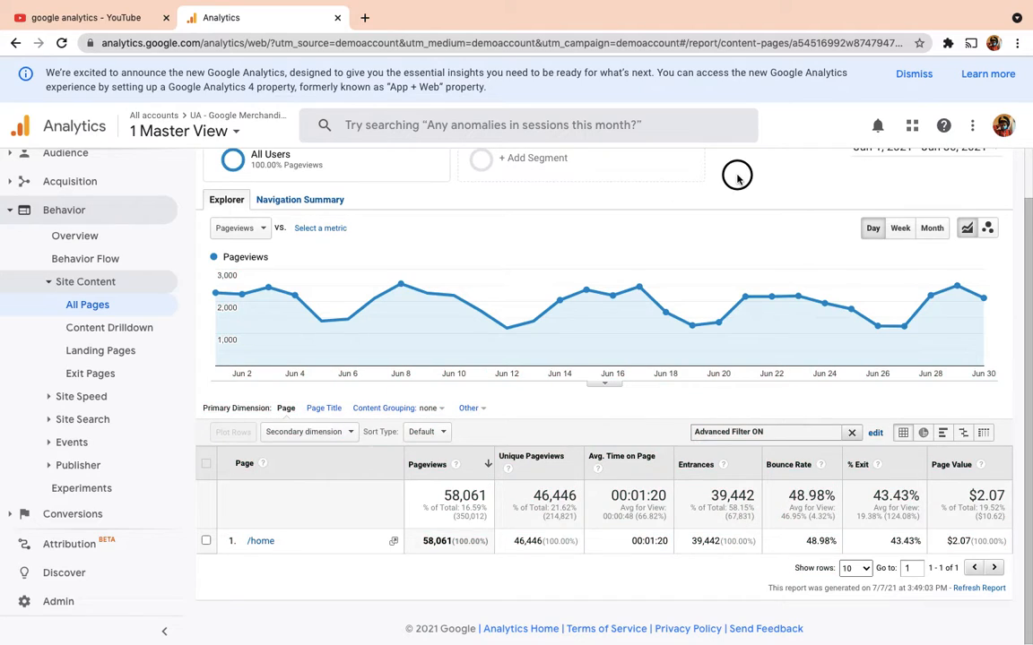
# Go to Custom Reports in the Customization section and start a new custom report
pyautogui.scroll(1, 736, 176)
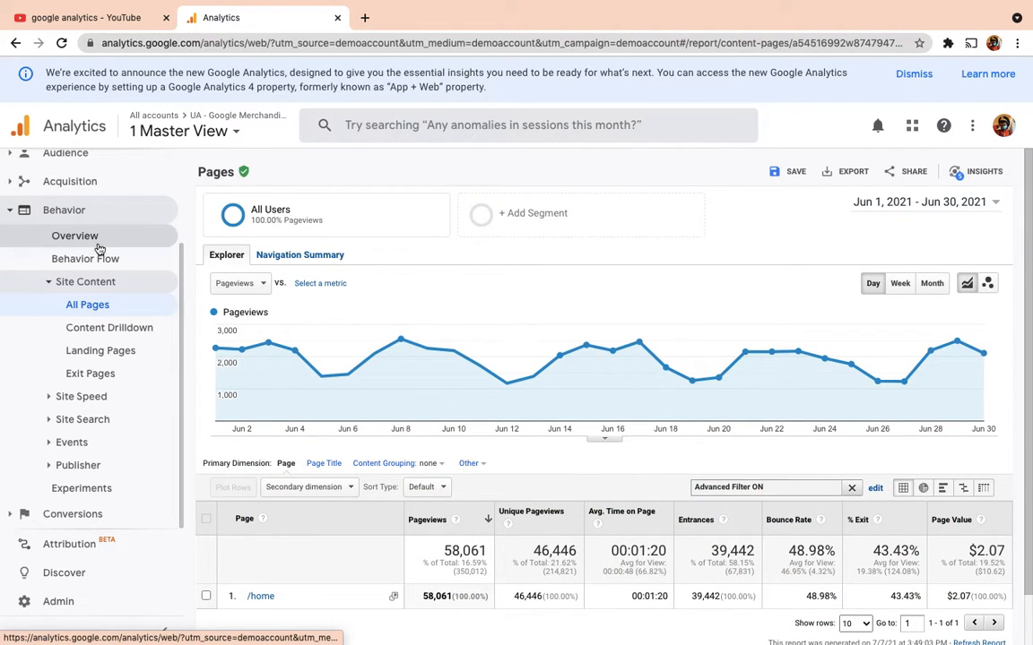
pyautogui.scroll(3, 99, 249)
pyautogui.click(23, 190)
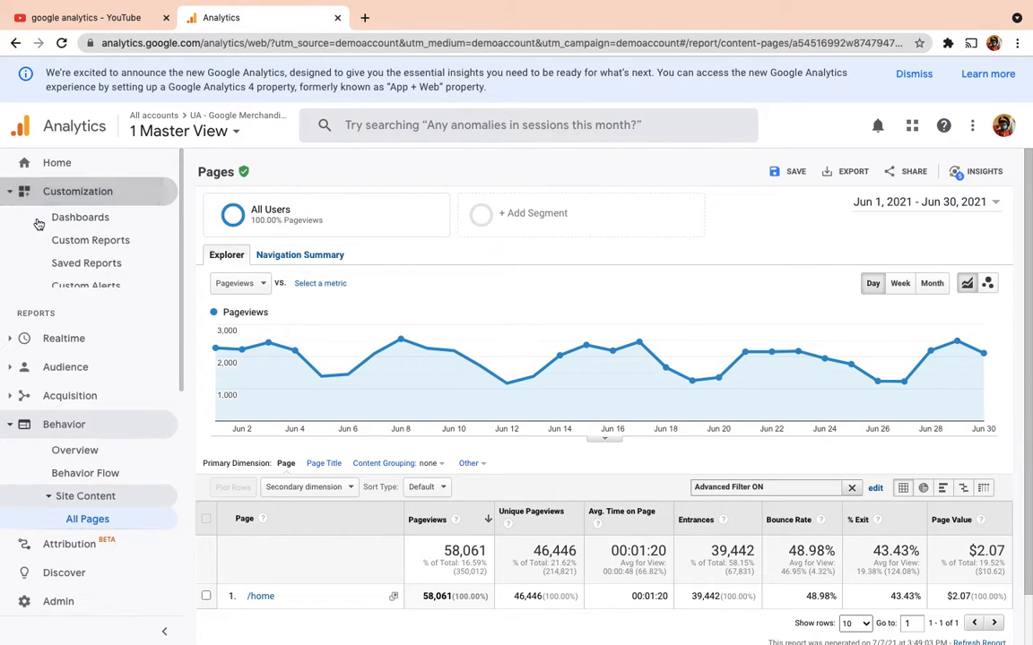
pyautogui.click(79, 241)
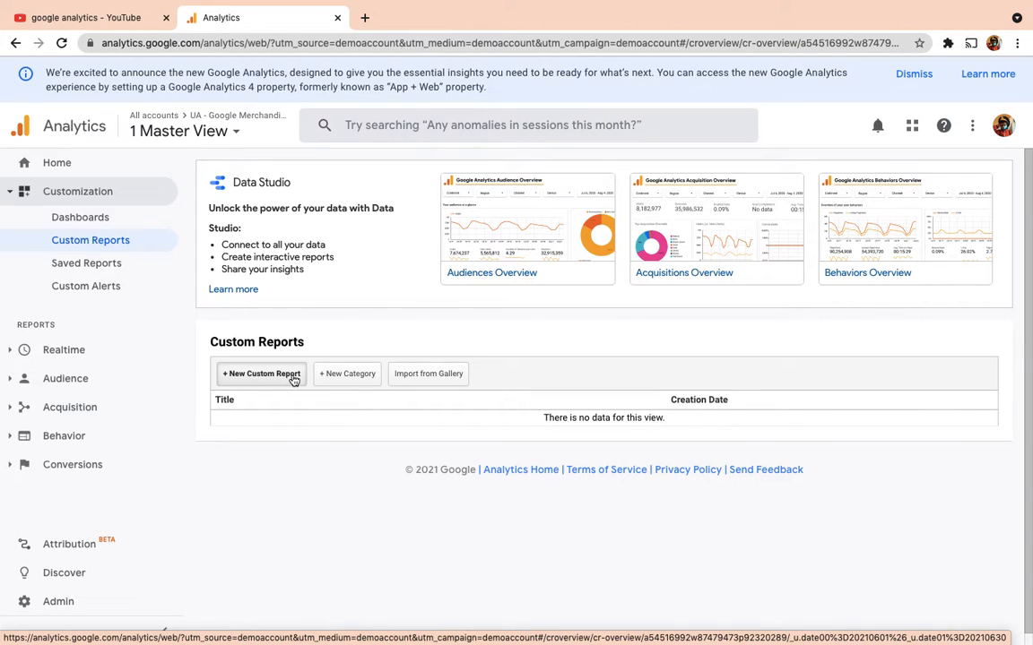
pyautogui.click(77, 415)
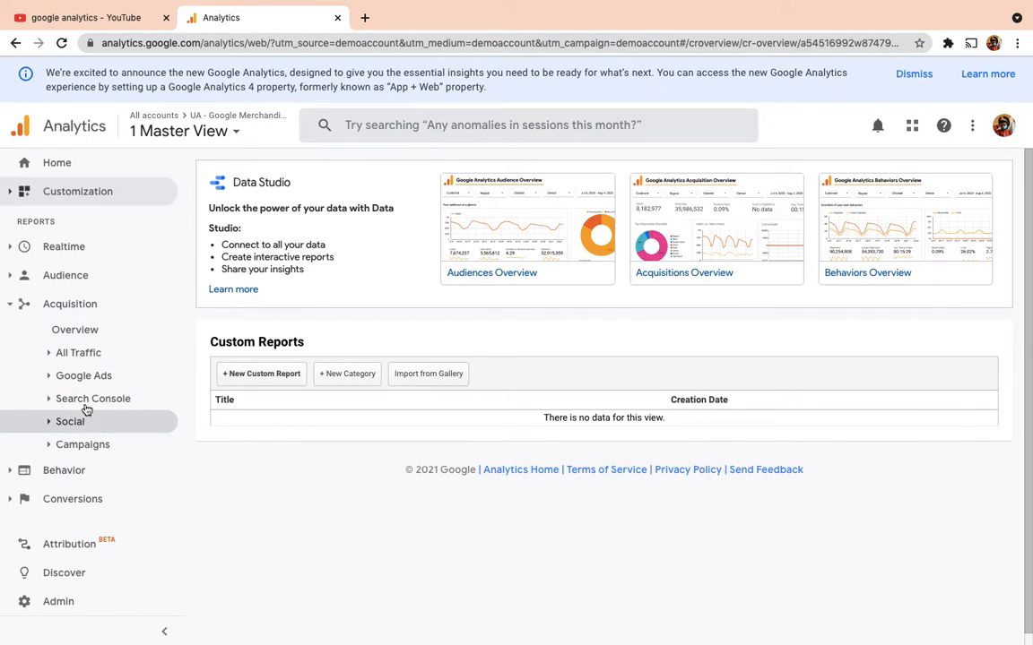
pyautogui.click(236, 376)
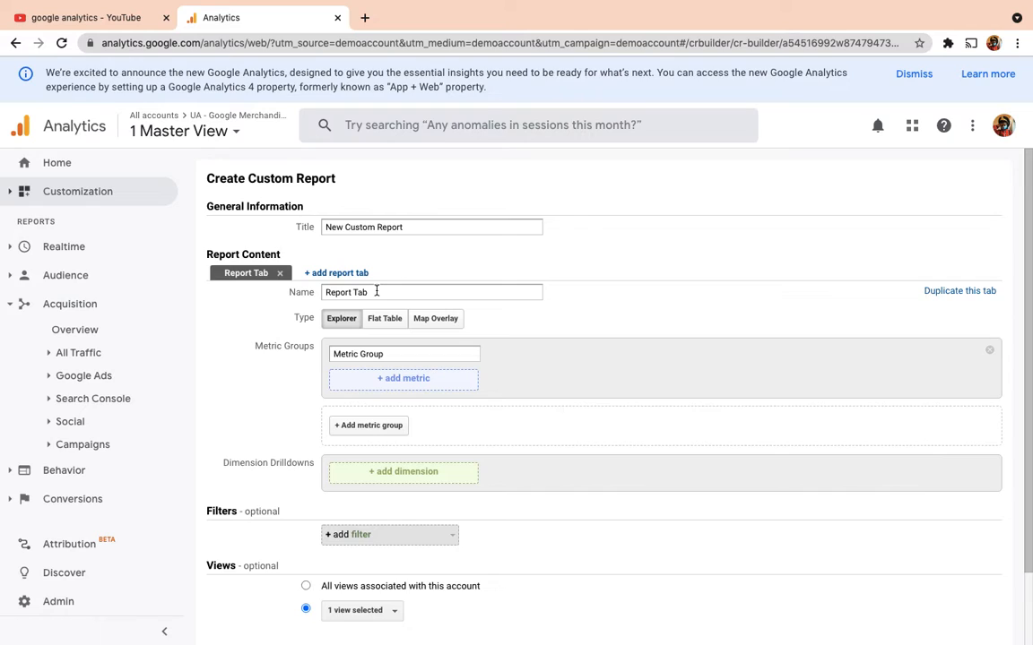
# Set the custom report's type to Flat Table and add Source as its dimension
pyautogui.moveTo(534, 381); pyautogui.dragTo(520, 524)
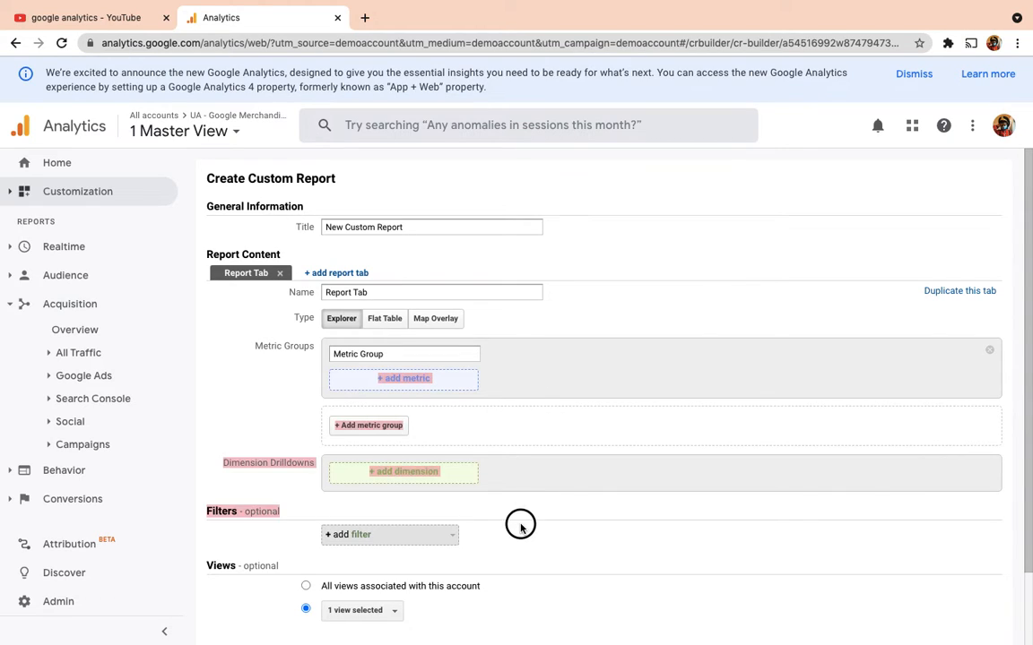
pyautogui.click(354, 325)
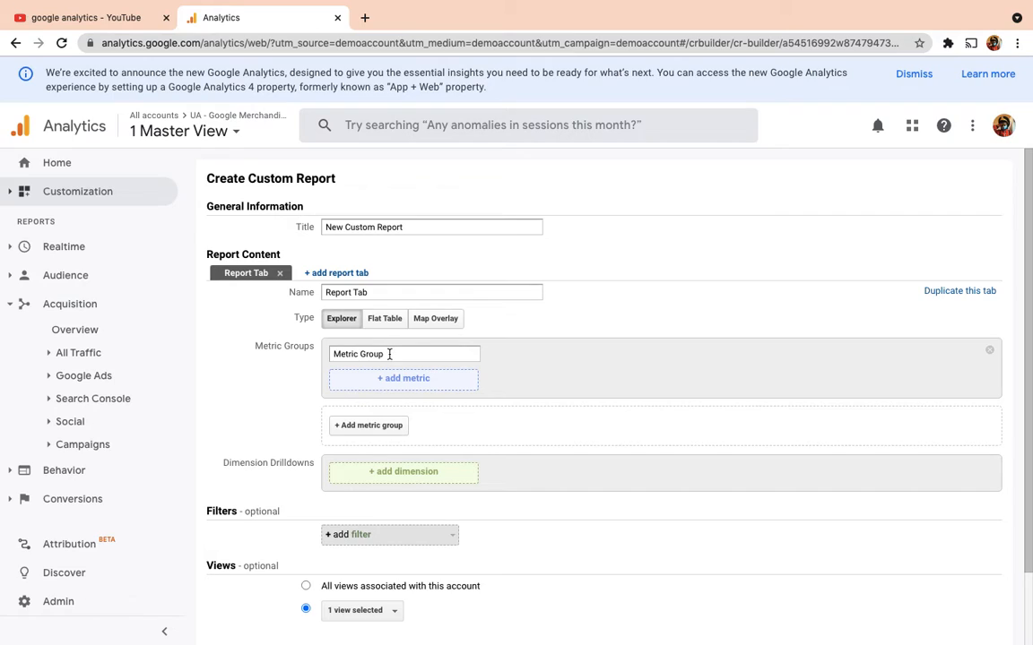
pyautogui.click(380, 224)
pyautogui.click(382, 321)
pyautogui.click(380, 354)
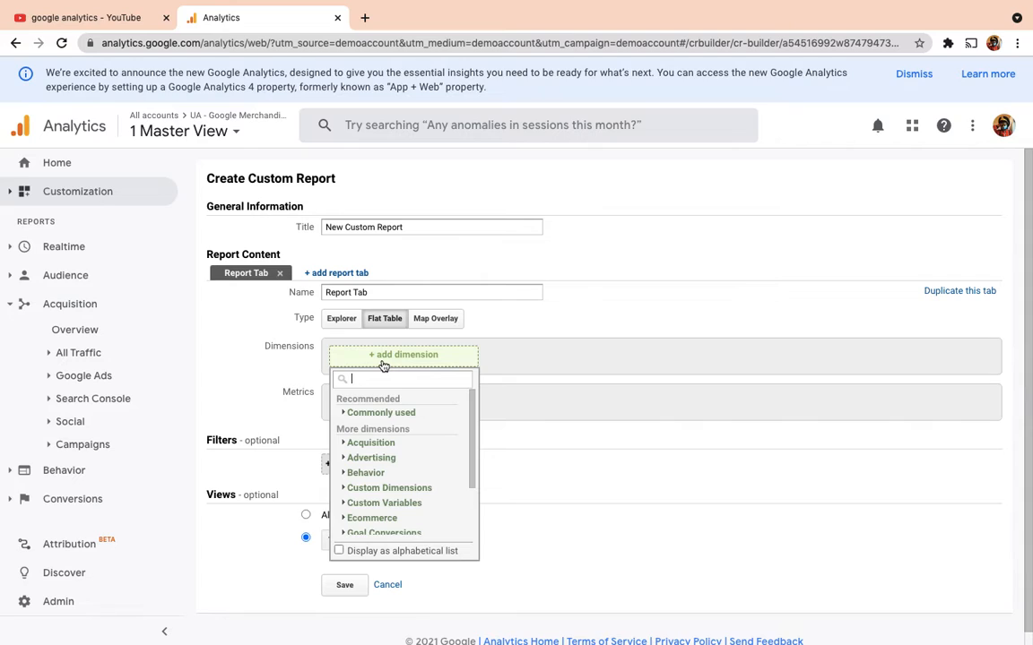
pyautogui.write('Source')
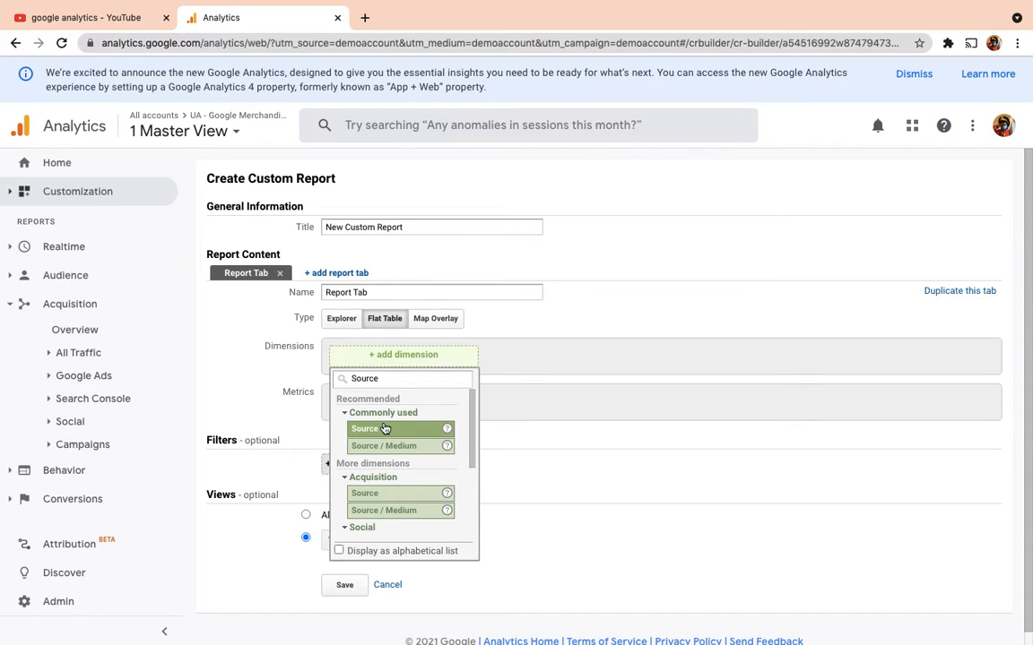
pyautogui.click(382, 429)
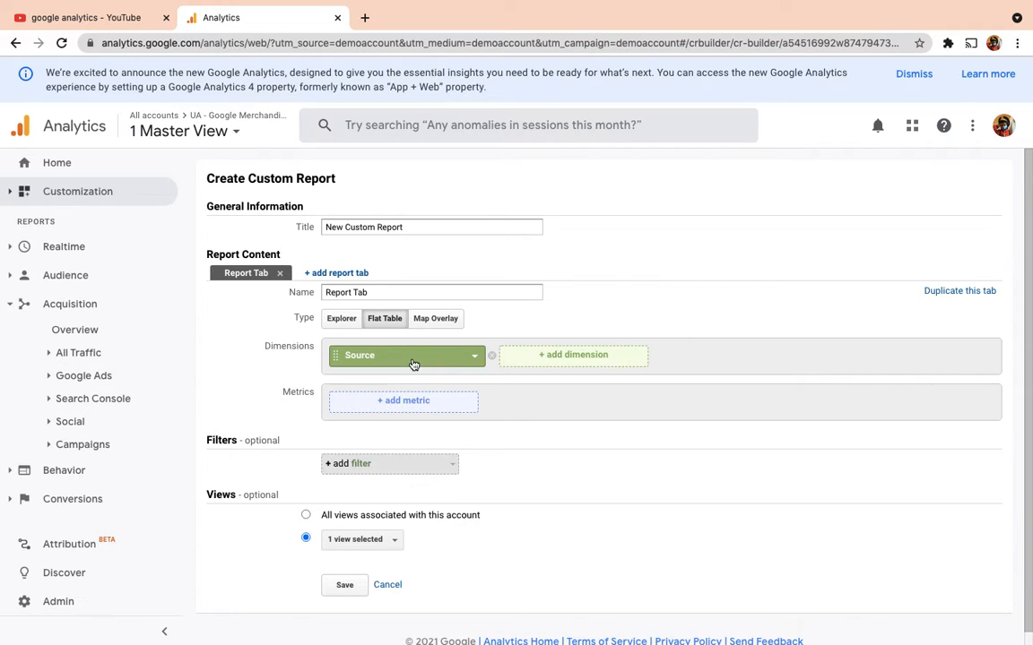
# Add Month of the year as the second dimension of the custom report
pyautogui.click(520, 360)
pyautogui.write('mon')
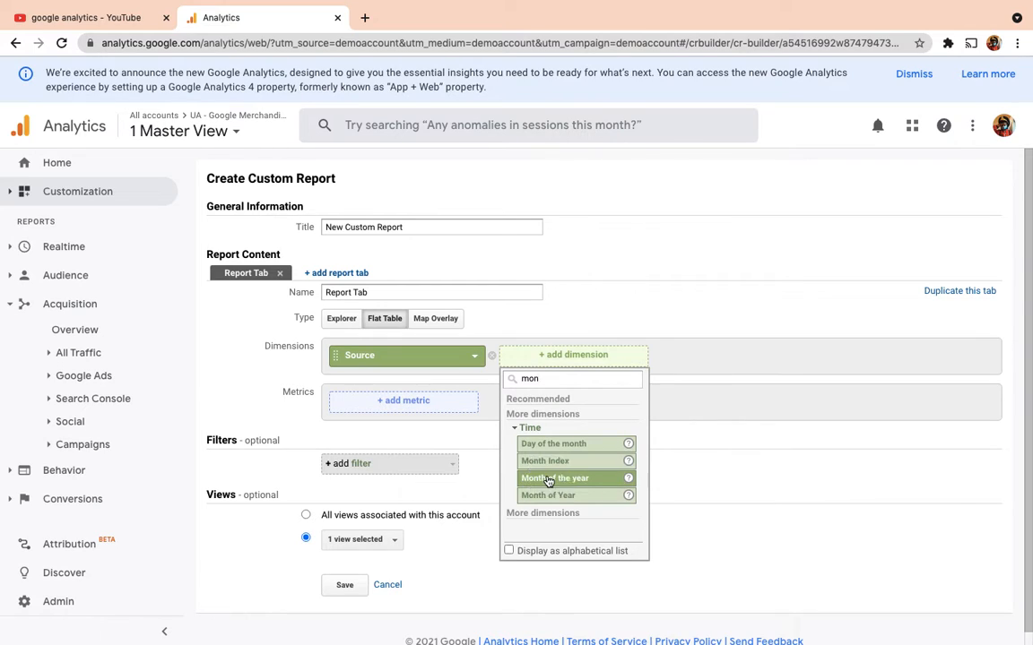
pyautogui.click(546, 478)
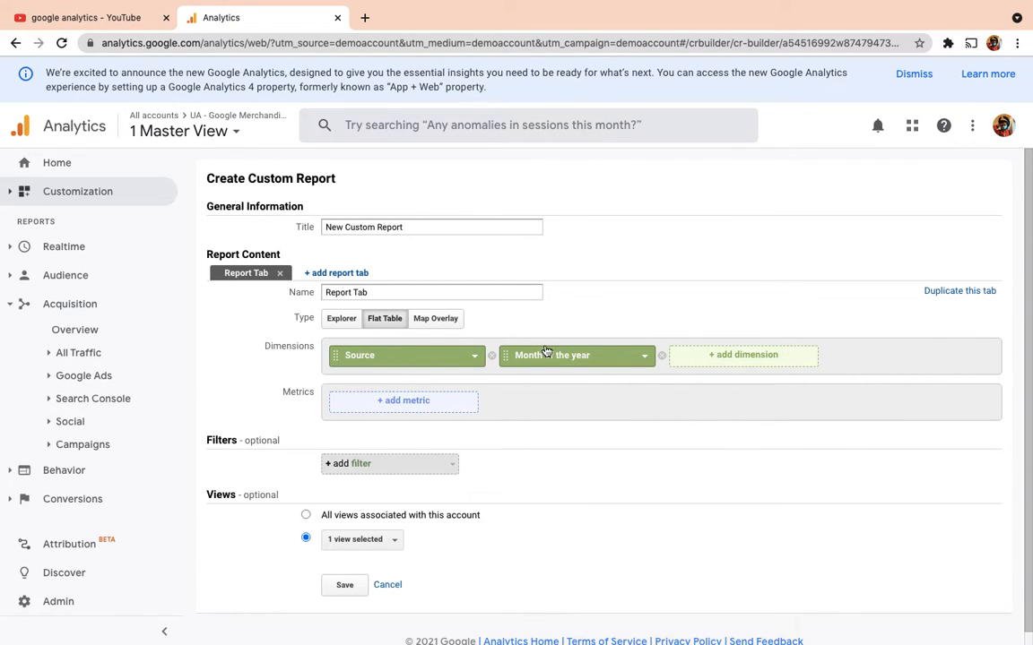
# Add Users as the custom report's metric and save the report
pyautogui.click(372, 403)
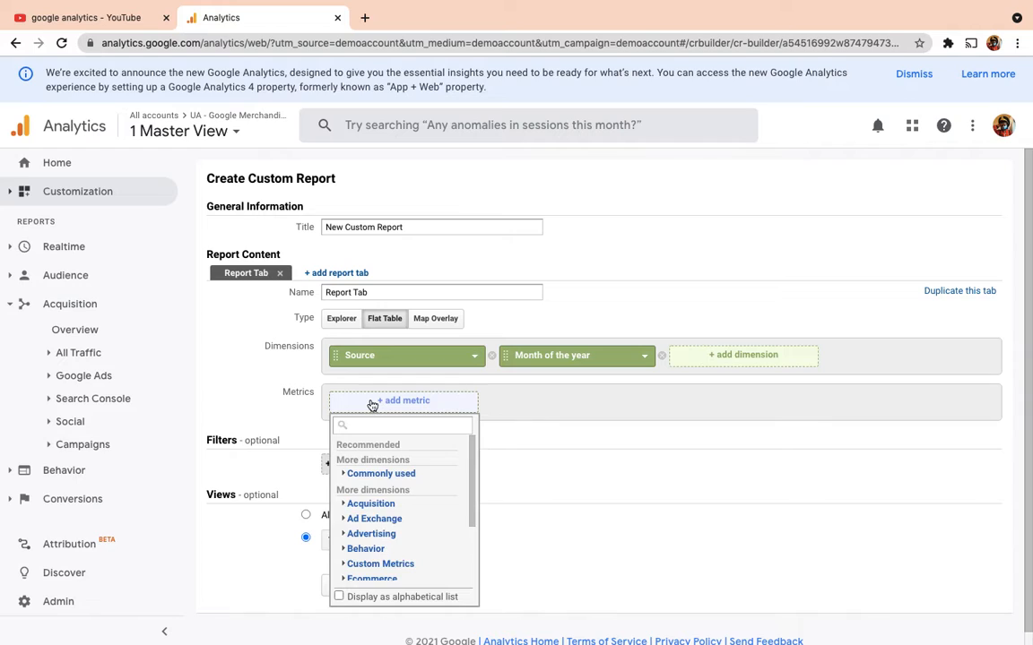
pyautogui.write('users')
pyautogui.click(371, 490)
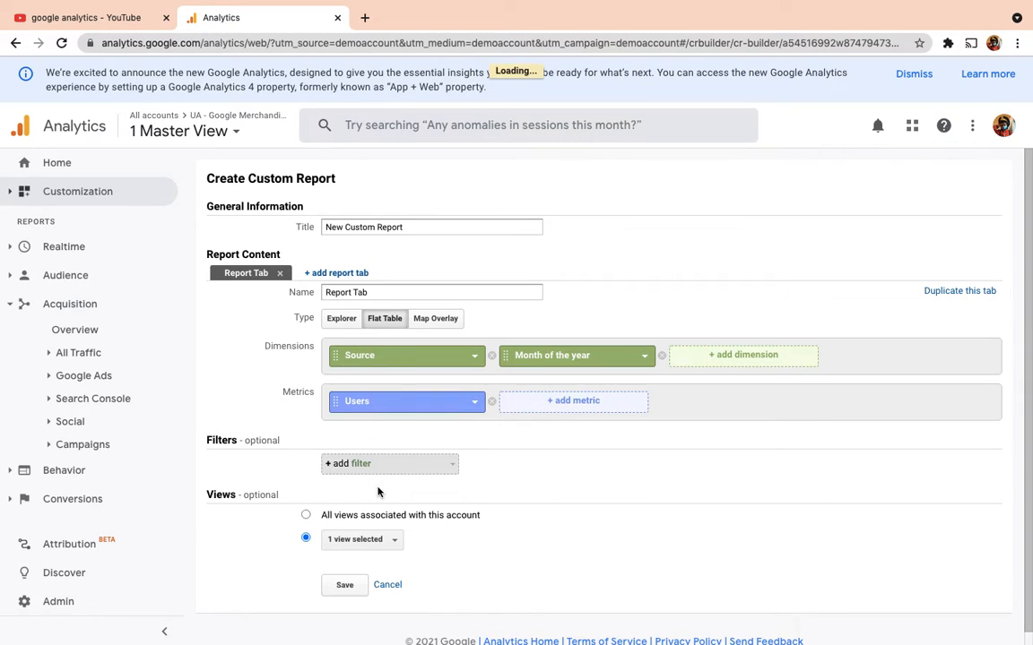
pyautogui.click(344, 585)
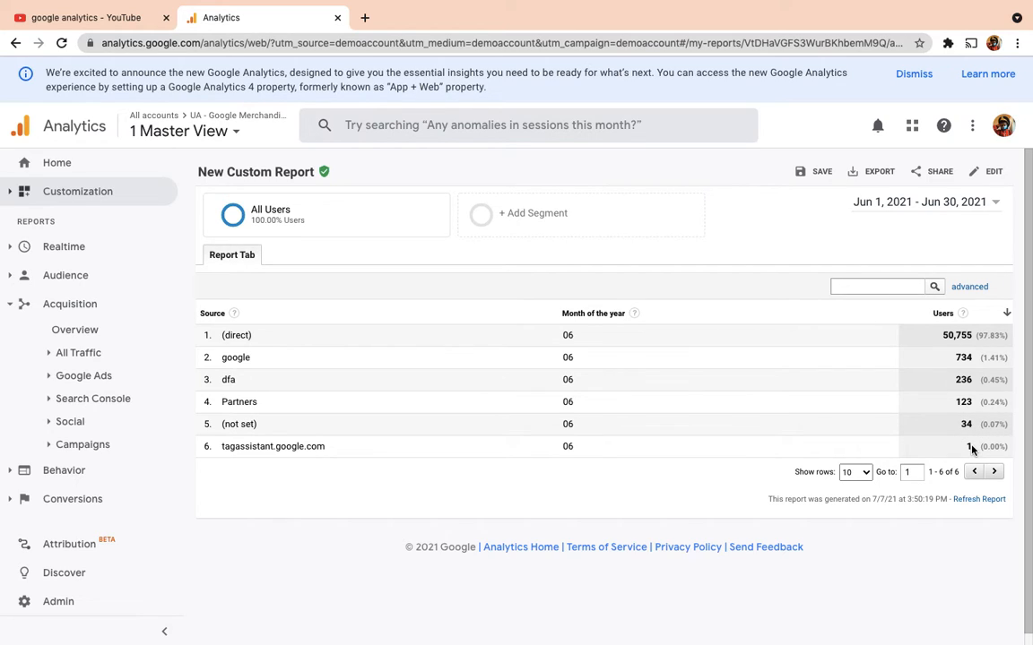
# Reopen the saved custom report's definition for editing
pyautogui.moveTo(325, 429); pyautogui.dragTo(317, 209)
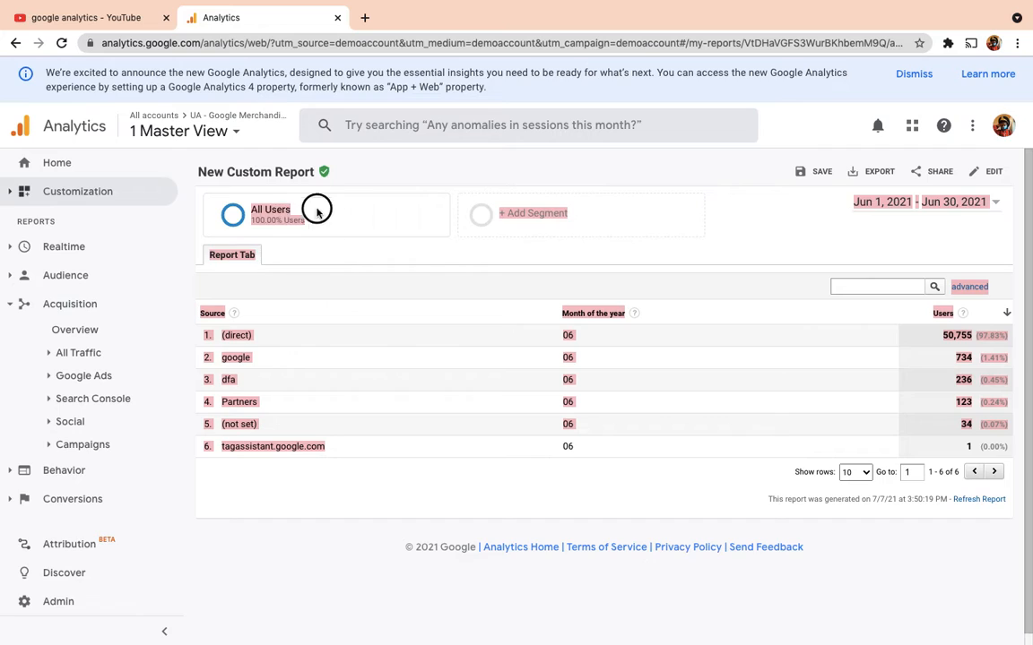
pyautogui.click(993, 171)
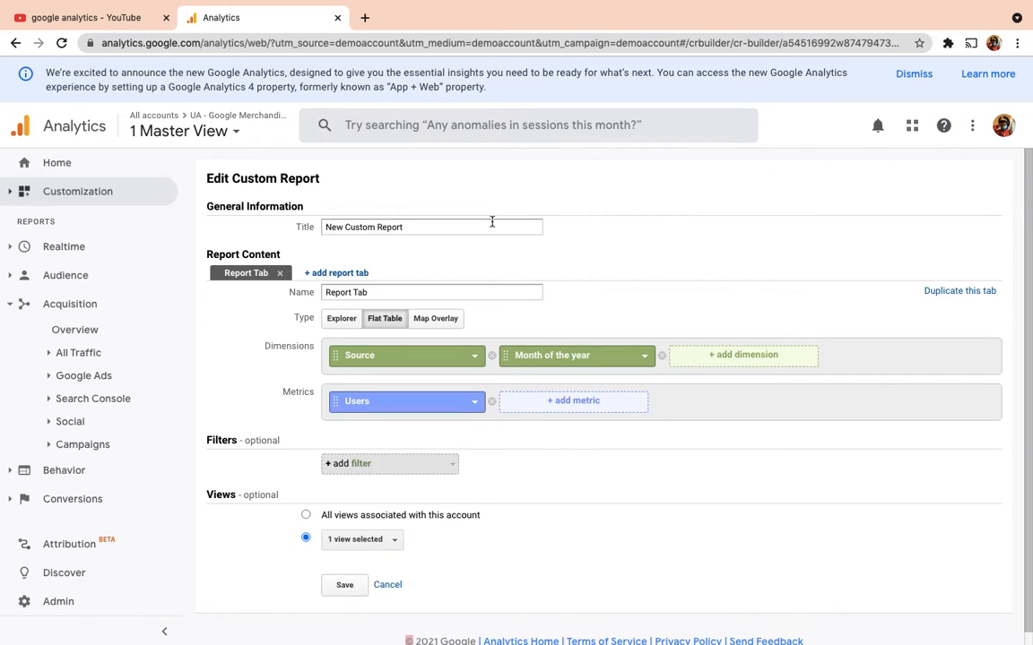
pyautogui.click(75, 475)
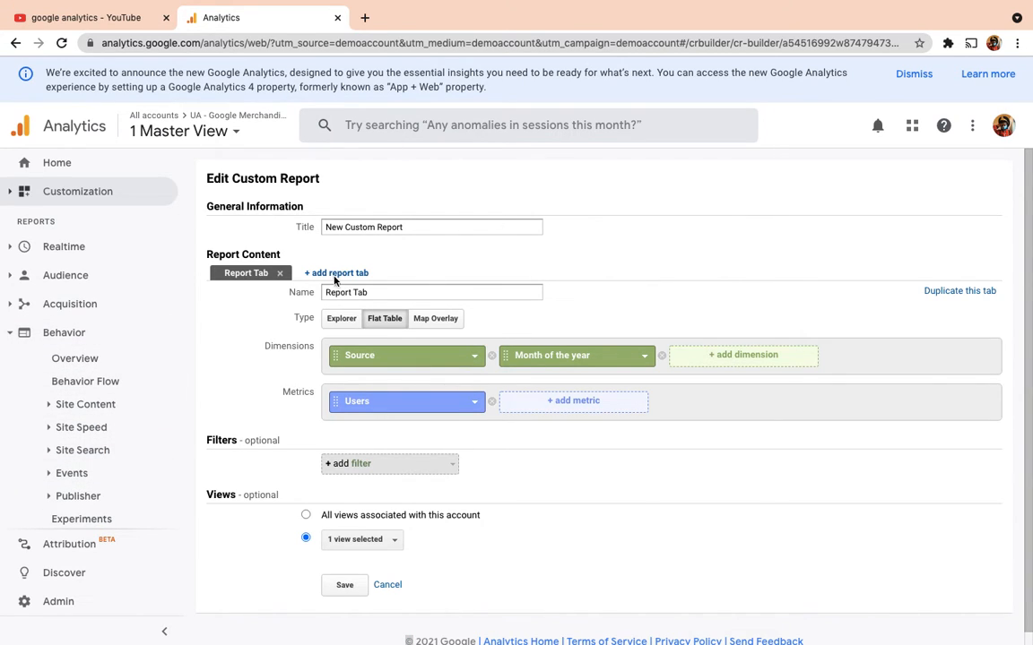
pyautogui.scroll(-1, 54, 215)
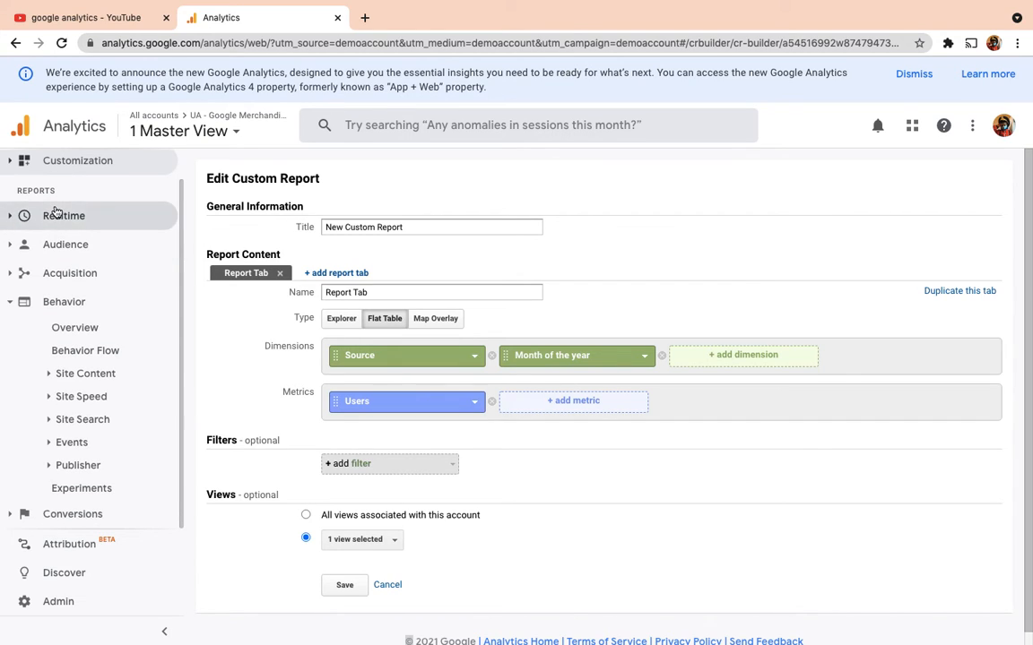
pyautogui.scroll(1, 112, 302)
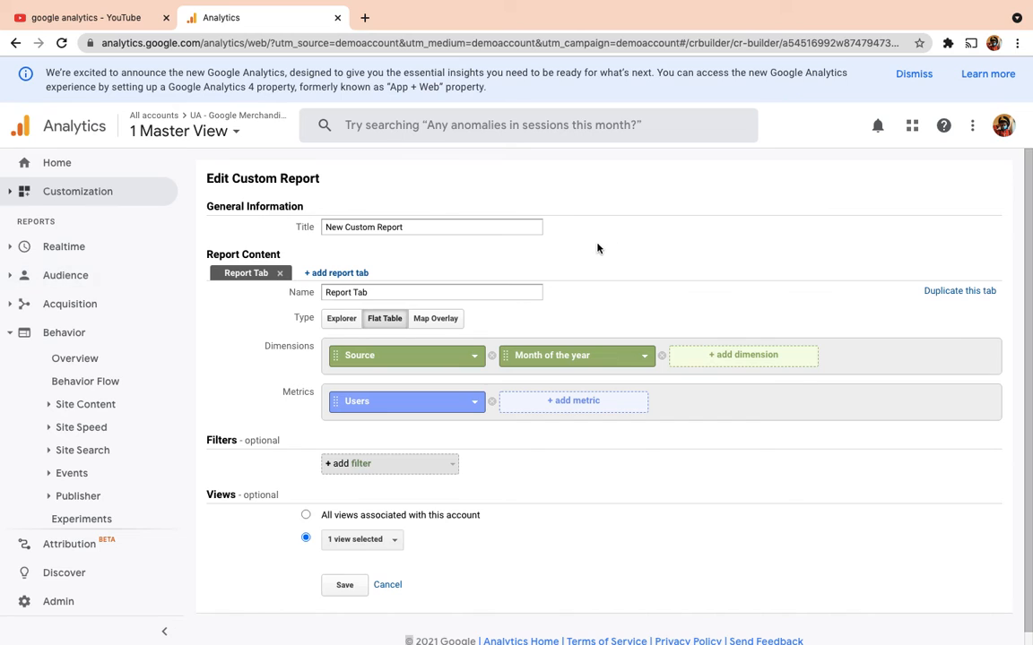
pyautogui.click(538, 125)
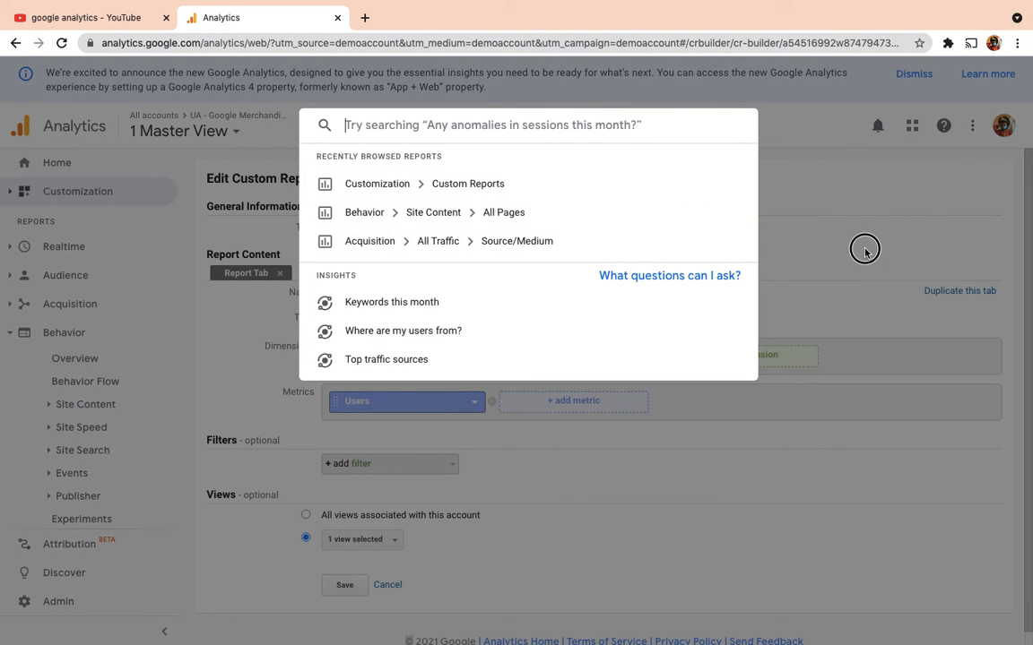
pyautogui.click(864, 248)
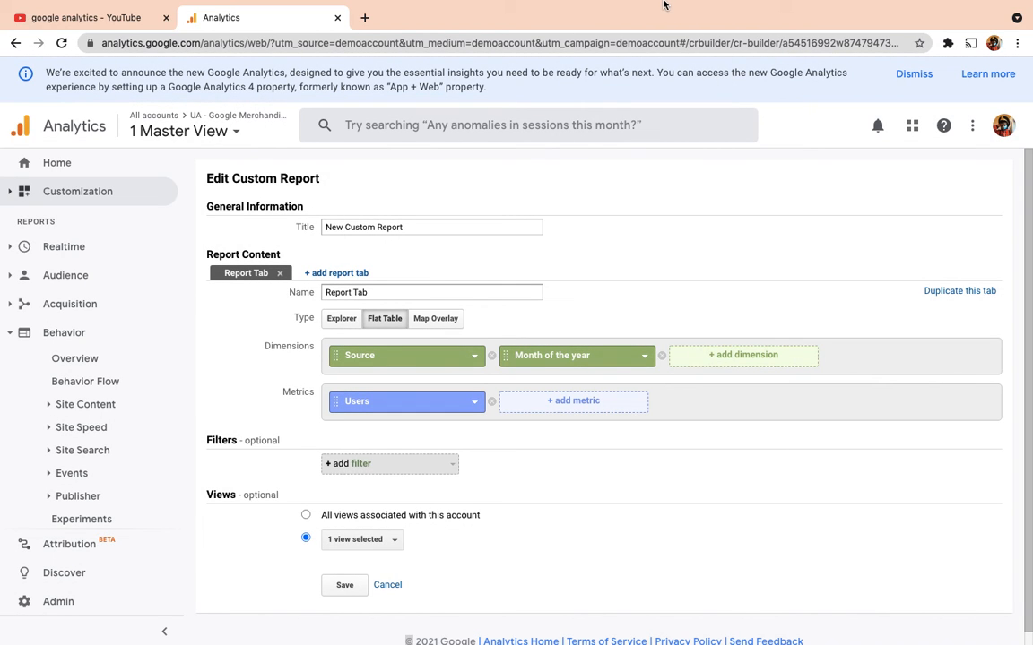